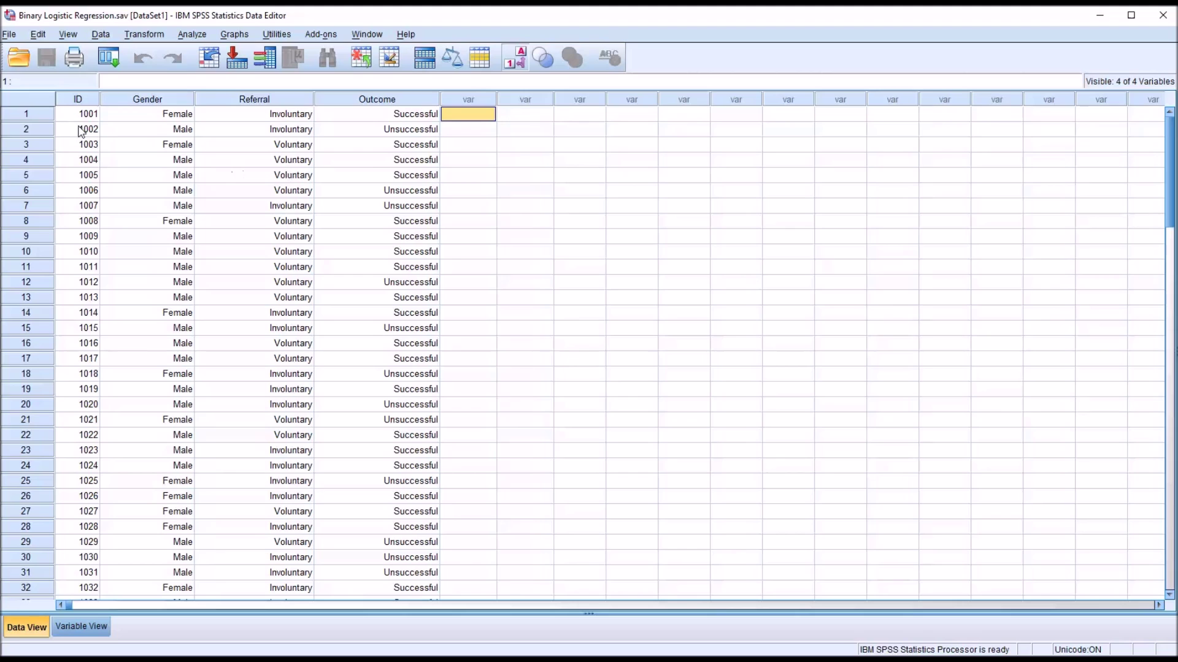
# Step: Review the ID, Gender, Referral and Outcome columns of the dataset
pyautogui.click(85, 100)
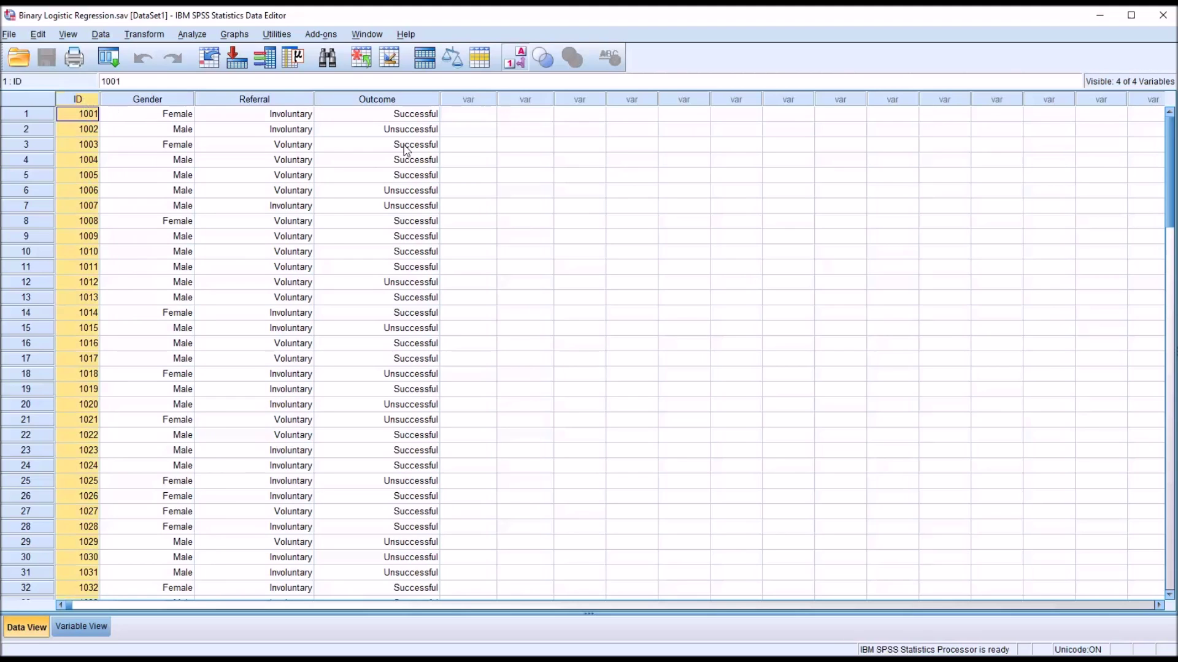
pyautogui.moveTo(1169, 175)
pyautogui.mouseDown()
pyautogui.moveTo(1165, 417)
pyautogui.moveTo(1161, 159)
pyautogui.mouseUp()
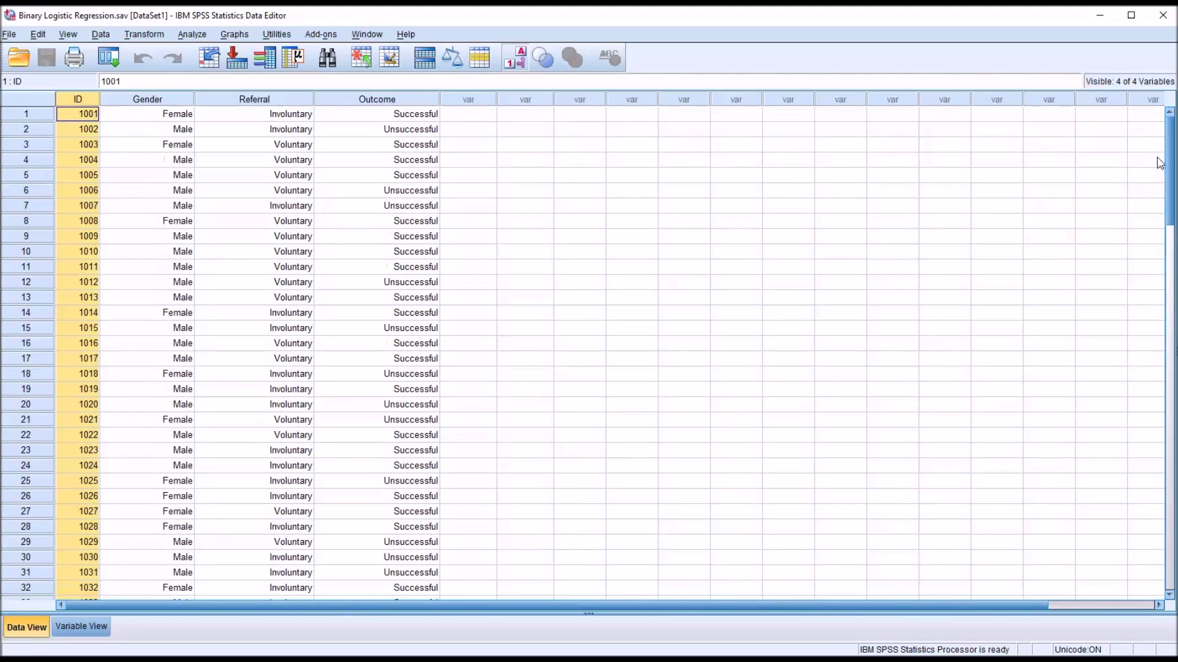
pyautogui.click(171, 100)
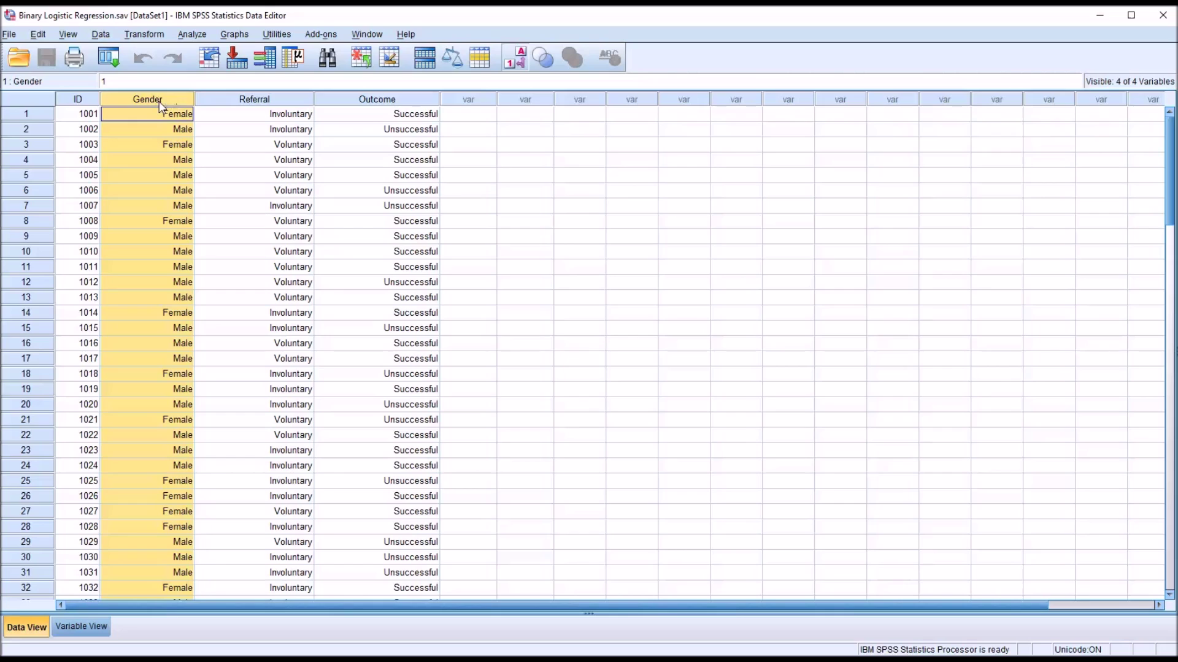
pyautogui.click(244, 102)
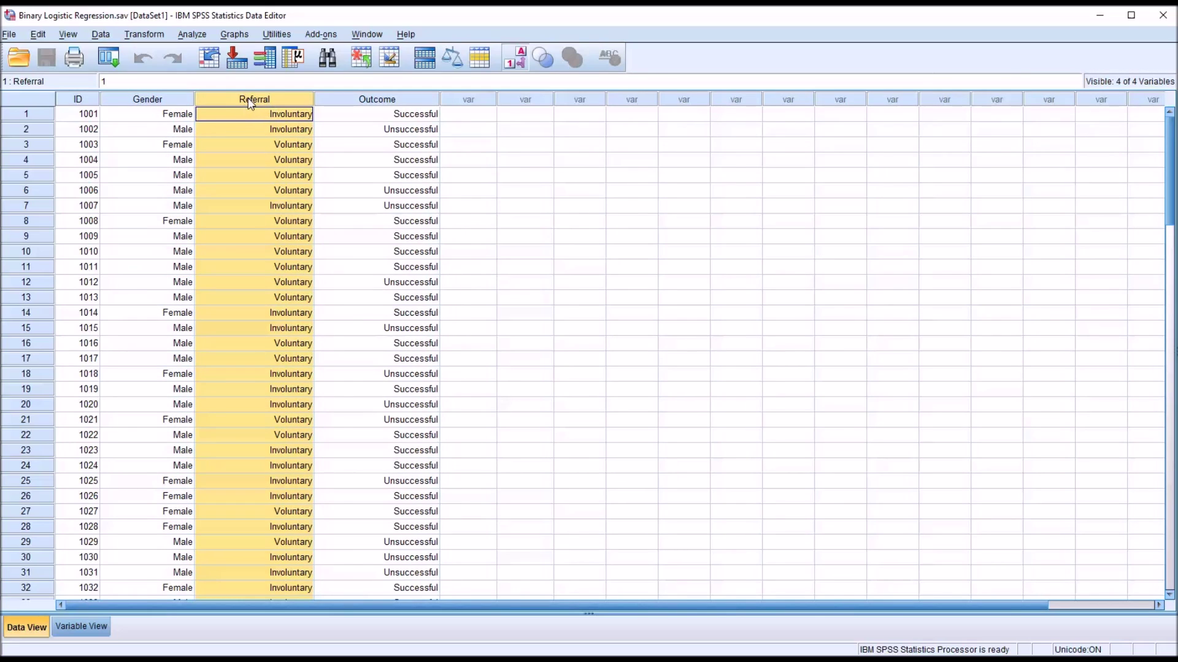
pyautogui.click(364, 101)
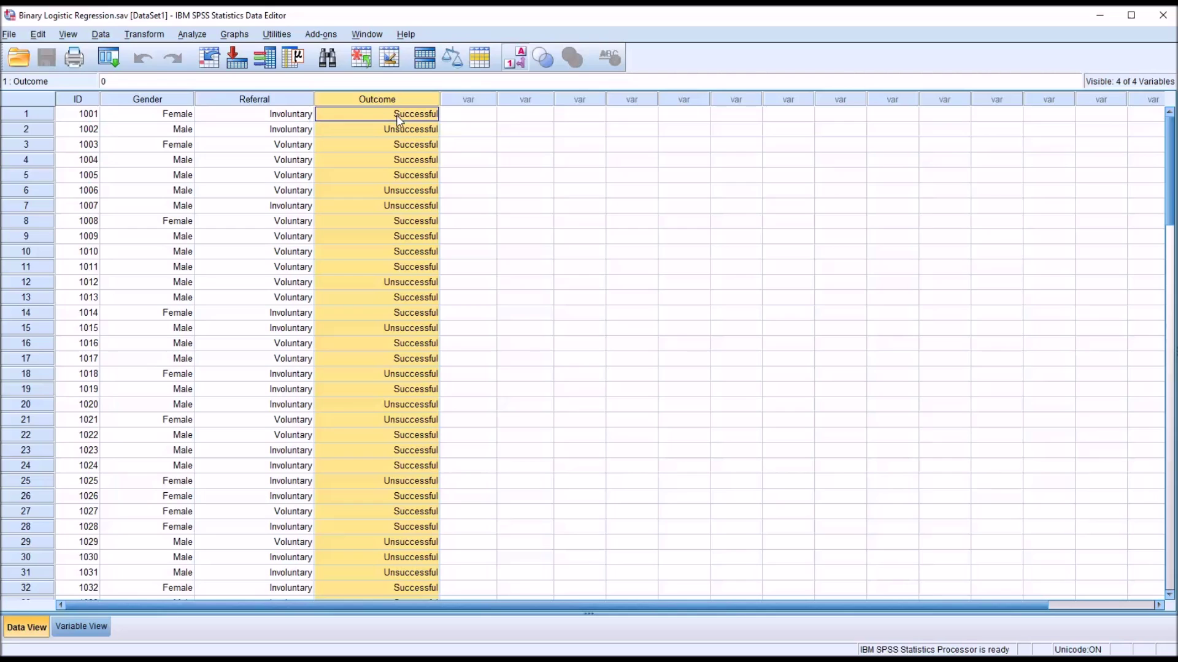
pyautogui.click(451, 115)
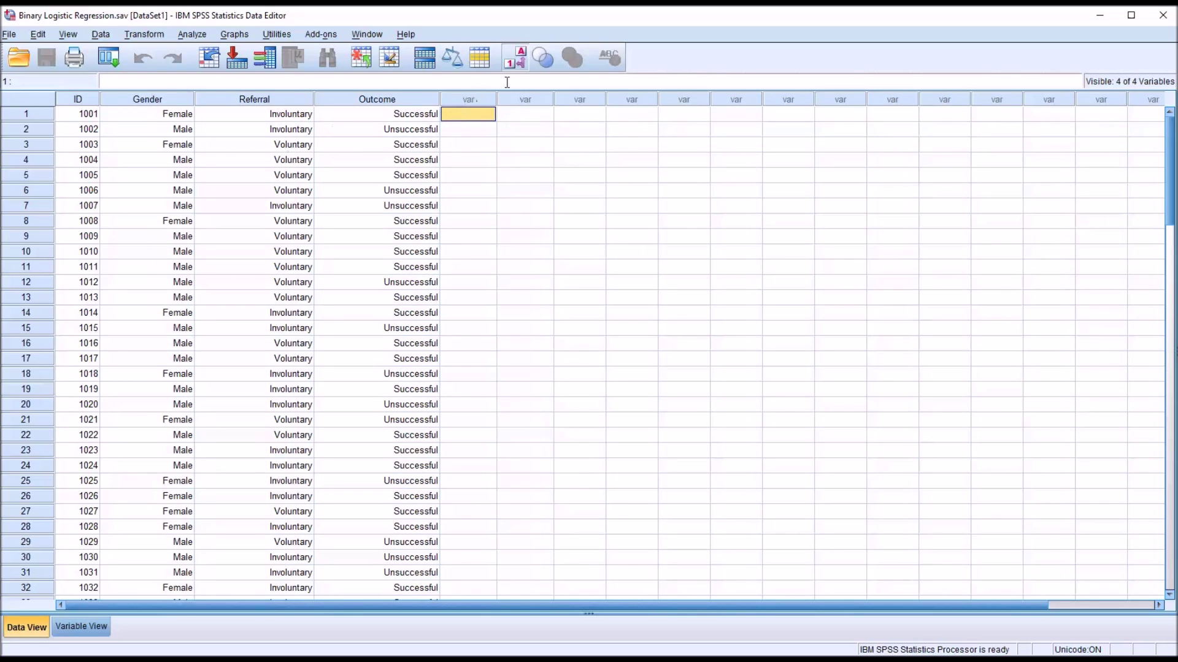
# Step: Compare the numeric codes with the value labels, checking example cells in Gender, Referral and Outcome
pyautogui.click(516, 60)
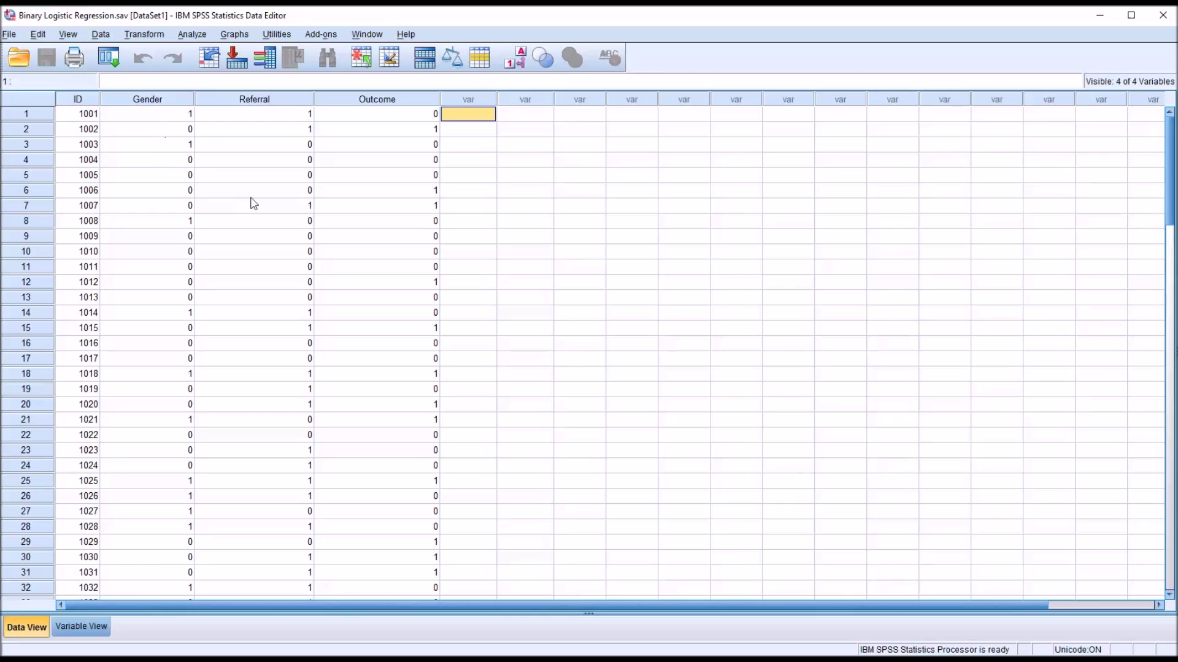
pyautogui.click(516, 59)
pyautogui.click(150, 127)
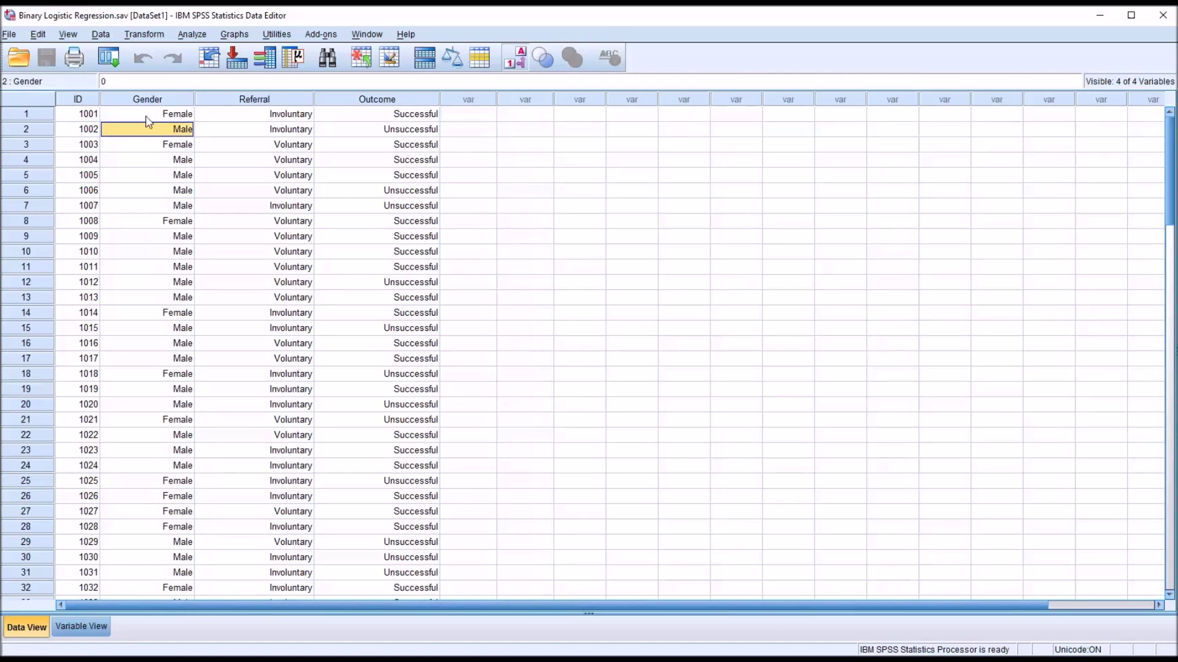
pyautogui.click(150, 117)
pyautogui.click(245, 144)
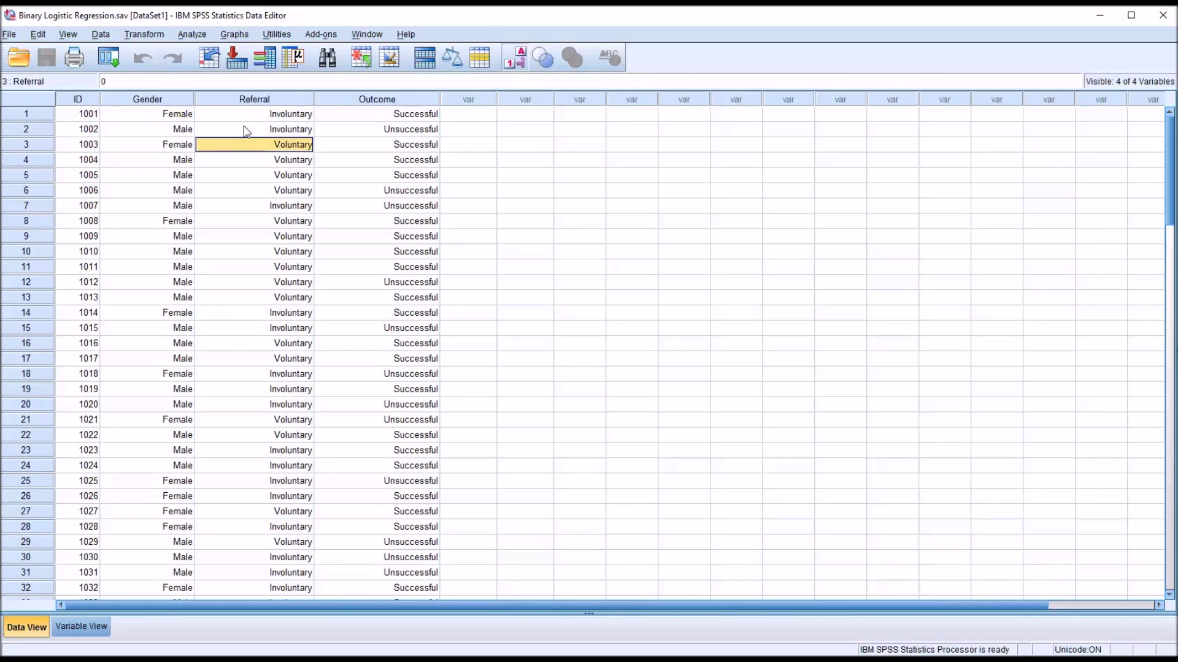
pyautogui.click(245, 129)
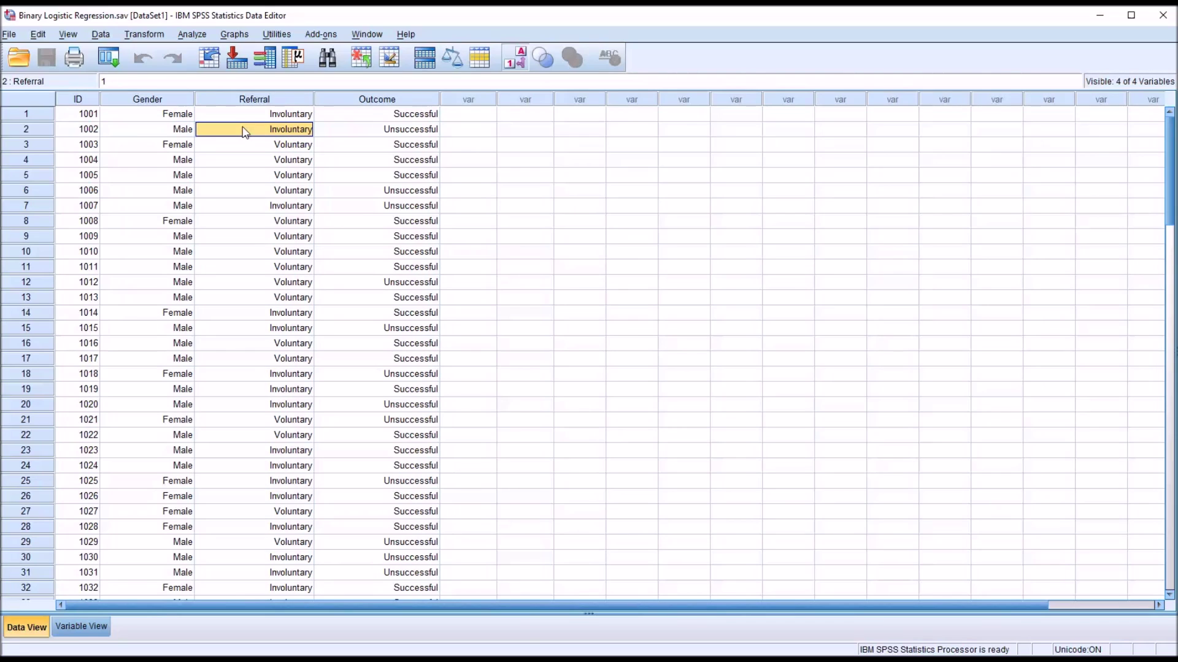
pyautogui.click(367, 130)
pyautogui.click(363, 117)
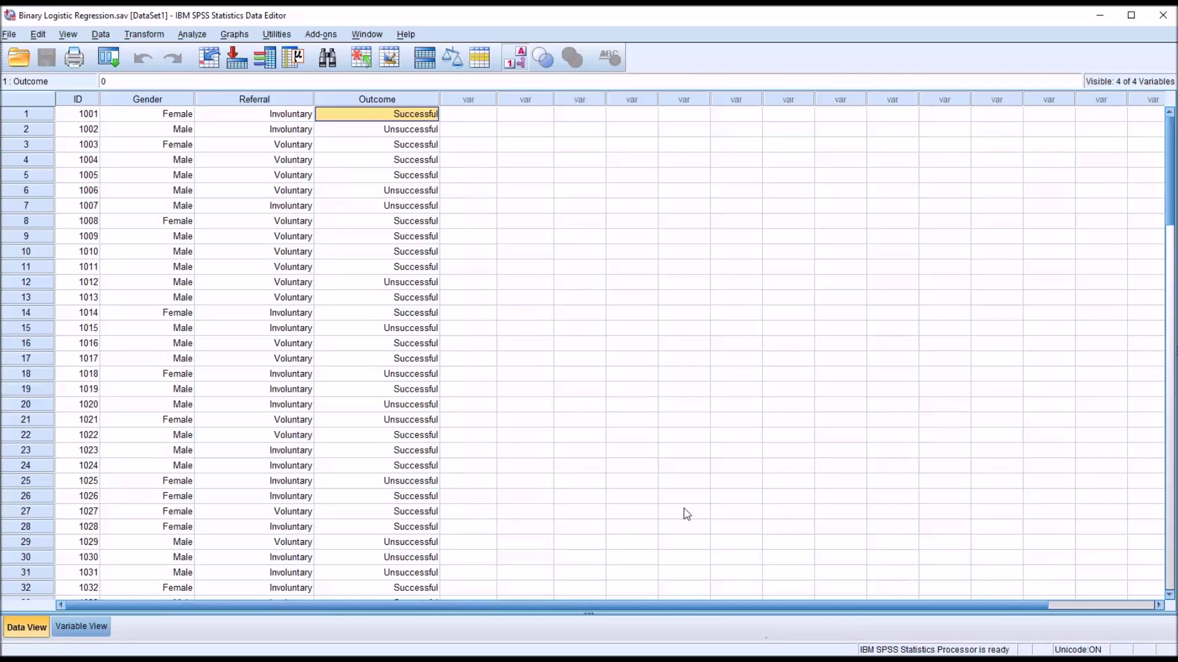
pyautogui.click(457, 121)
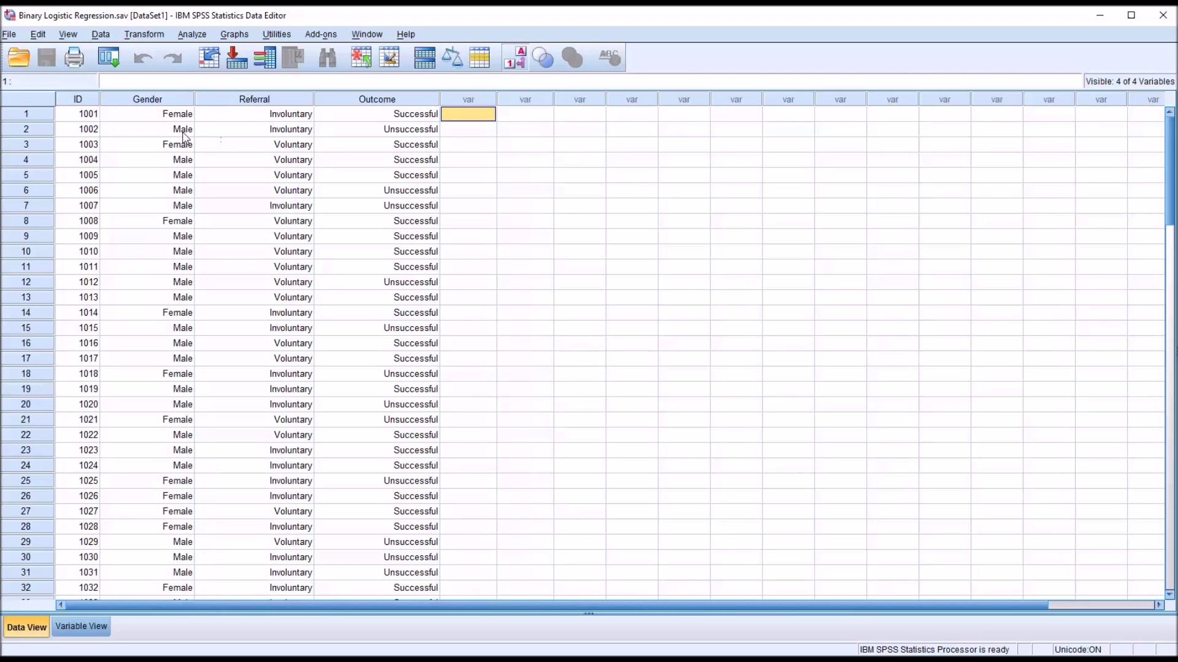
# Step: Examine the Outcome variable and how its Successful and Unsuccessful categories are coded in the first two cases
pyautogui.click(398, 99)
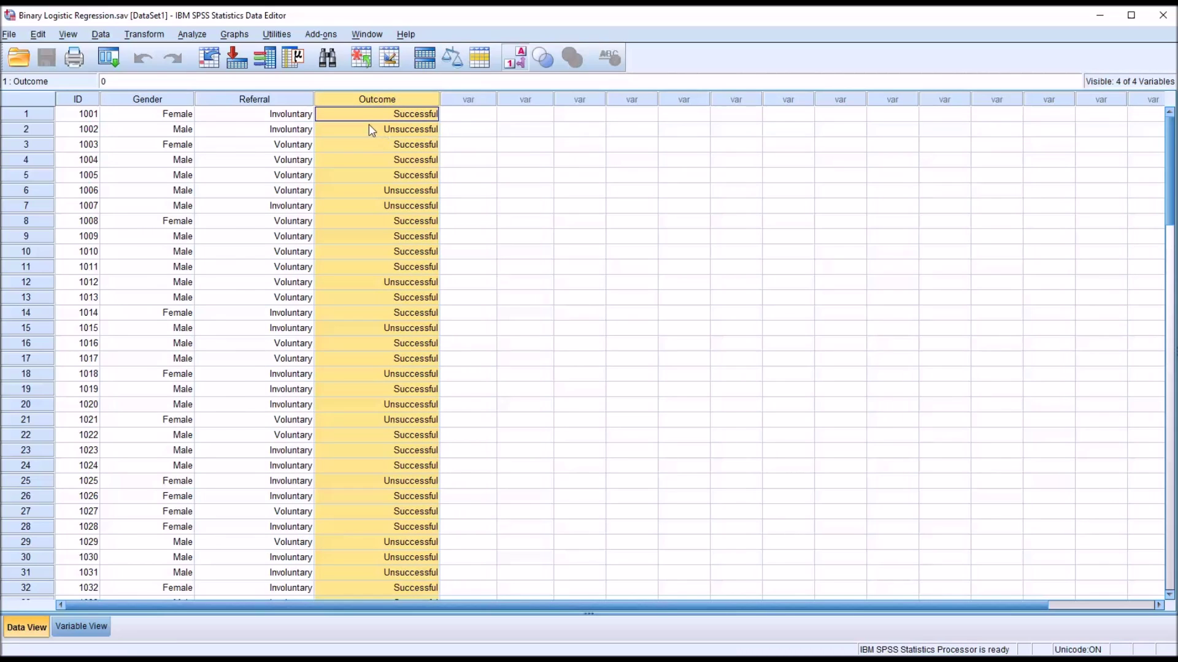
pyautogui.click(369, 114)
pyautogui.click(371, 129)
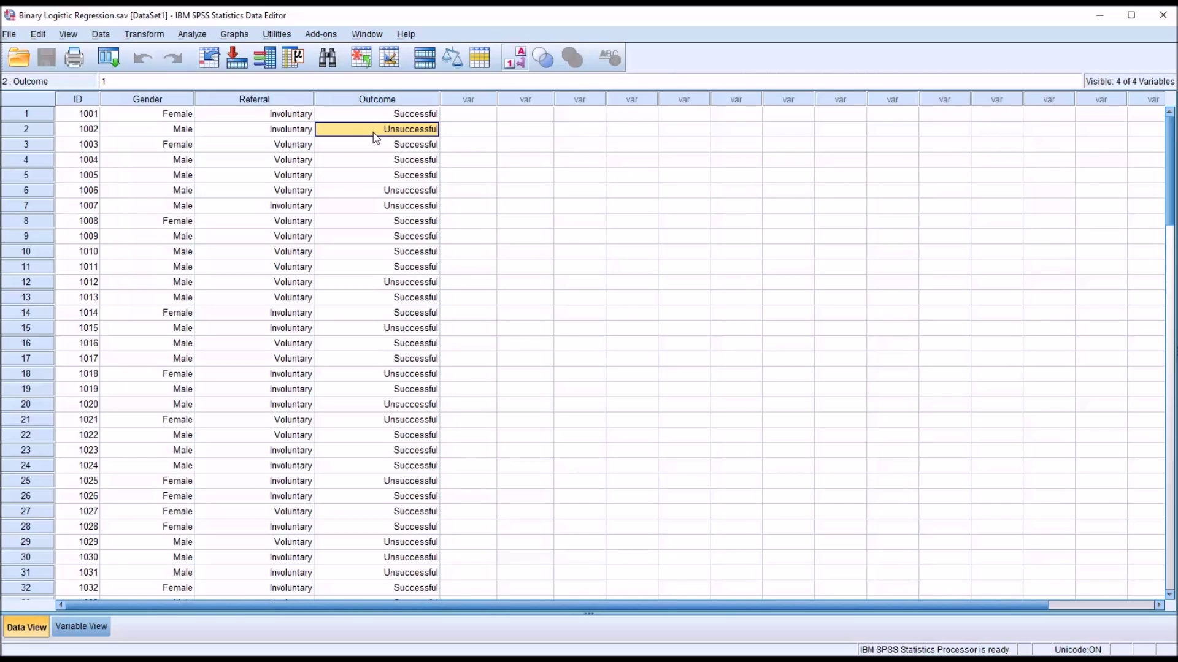
pyautogui.click(419, 117)
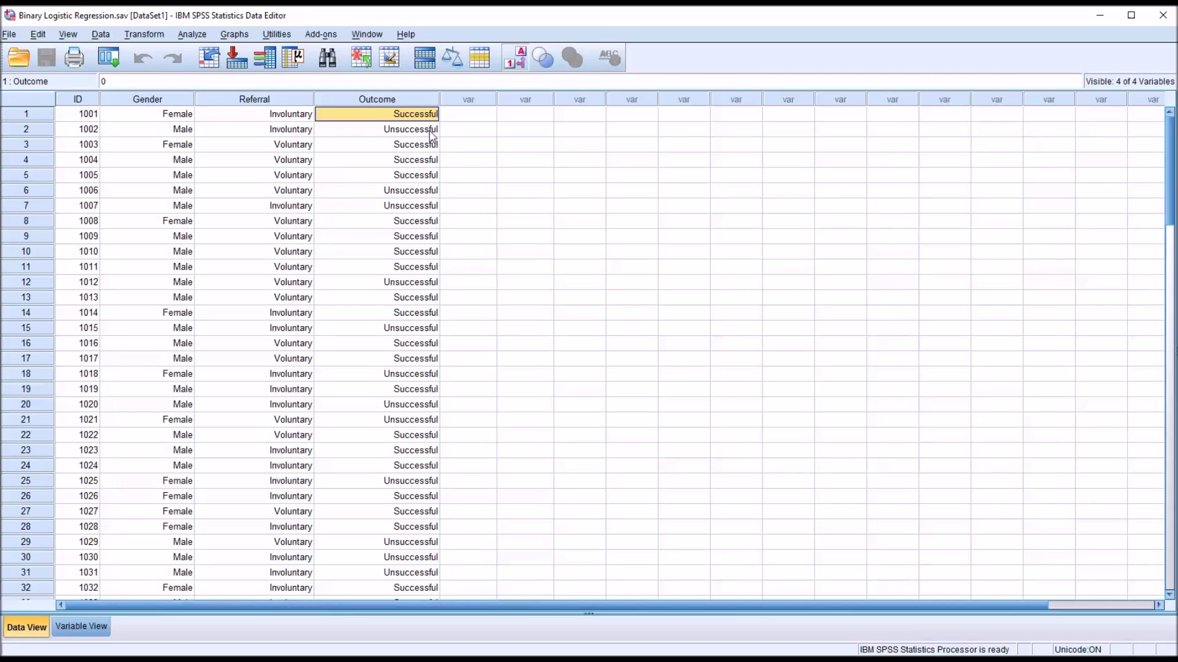
pyautogui.click(396, 131)
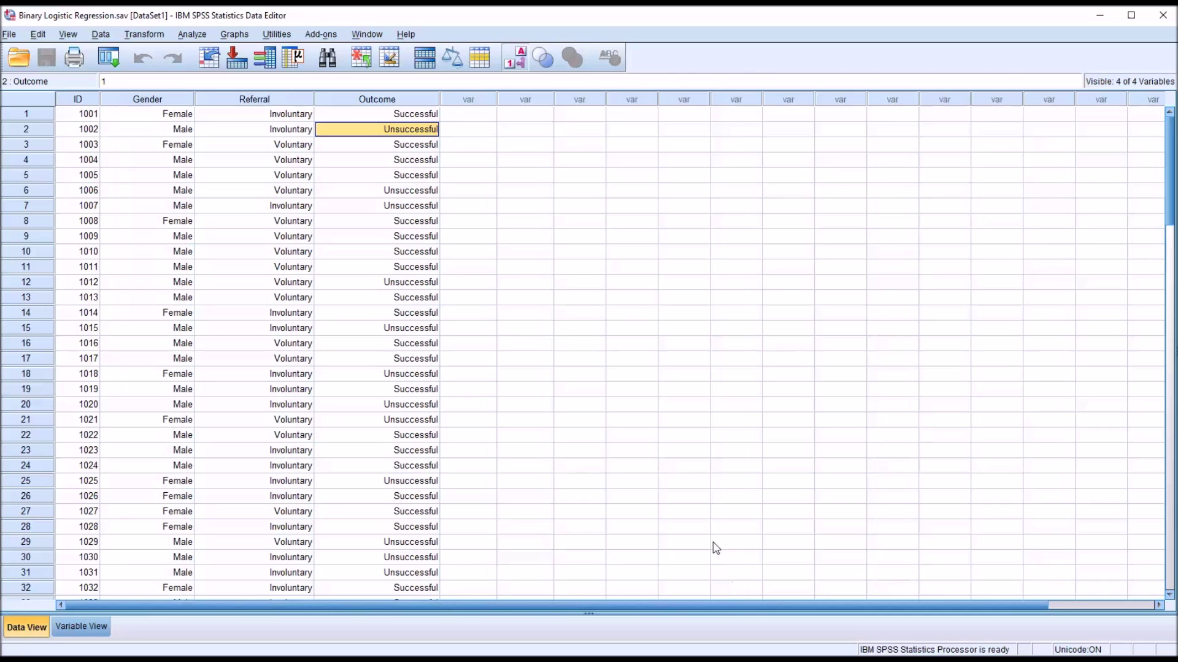
pyautogui.click(386, 119)
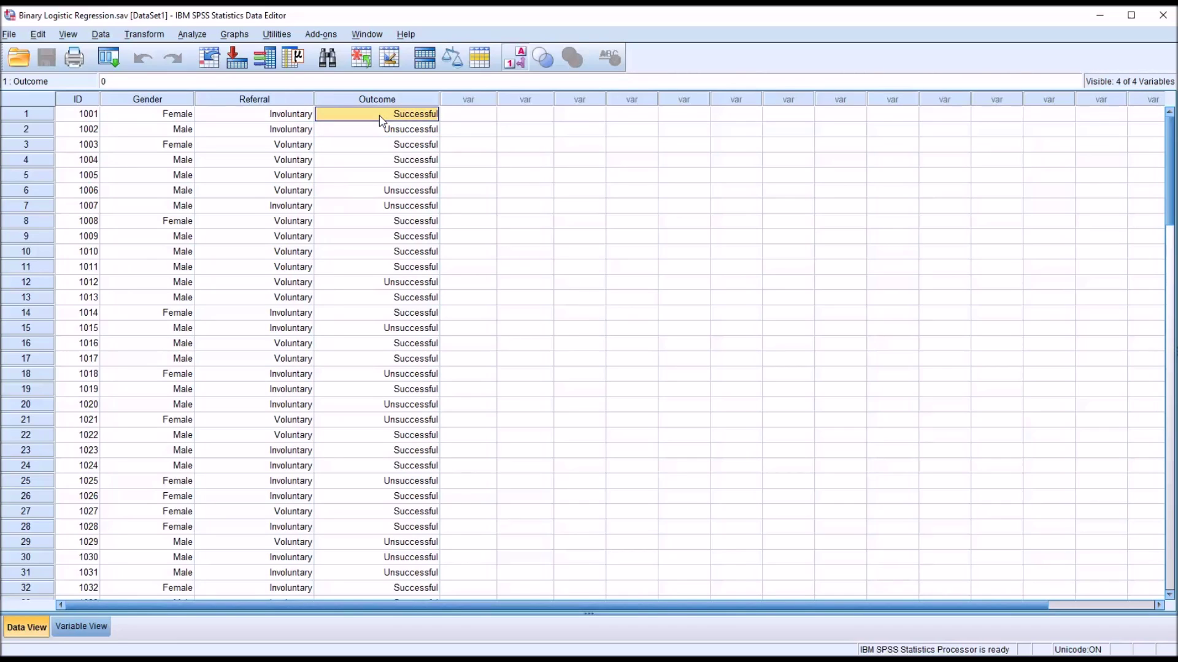
pyautogui.click(380, 133)
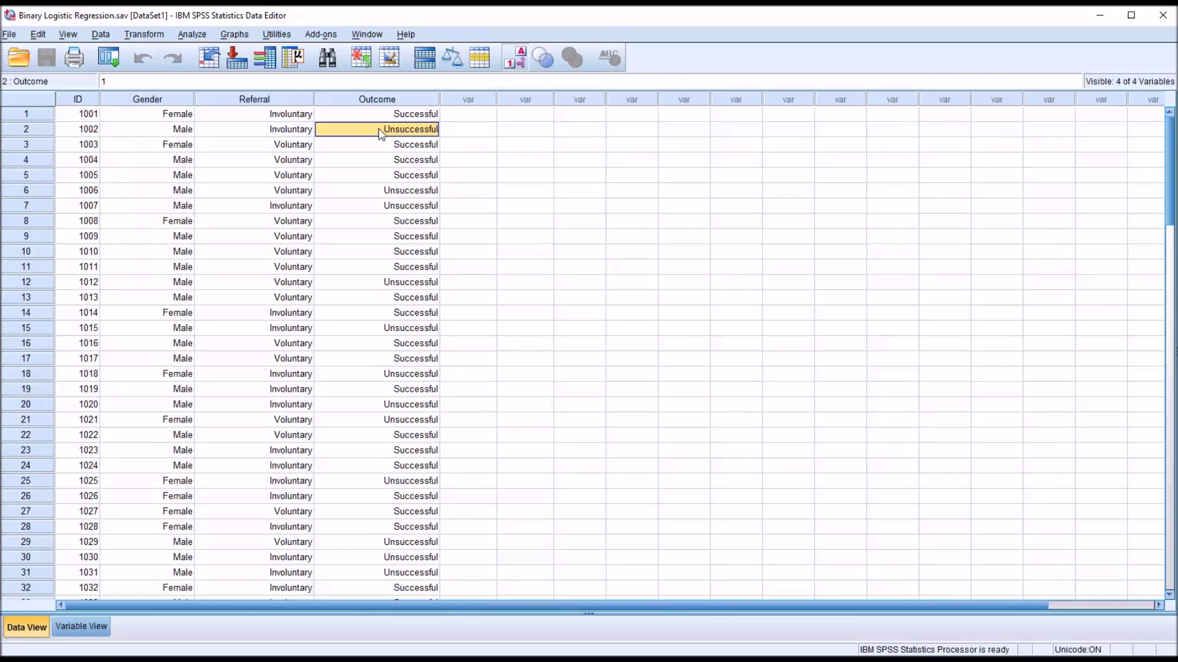
pyautogui.click(379, 101)
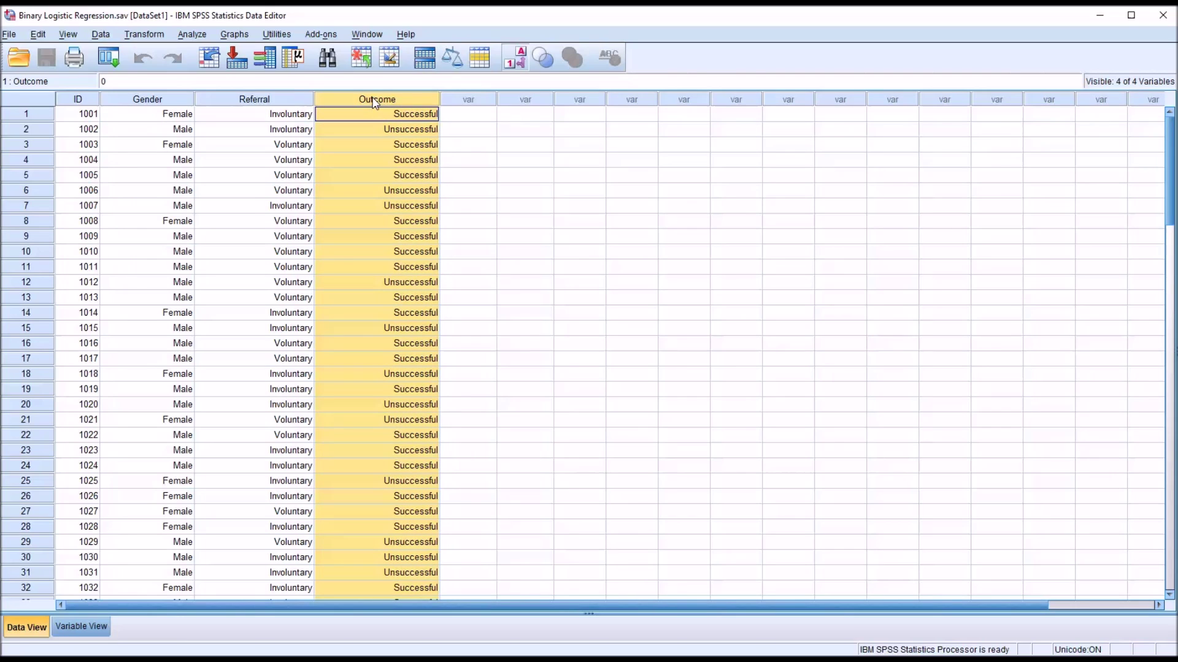
pyautogui.click(447, 115)
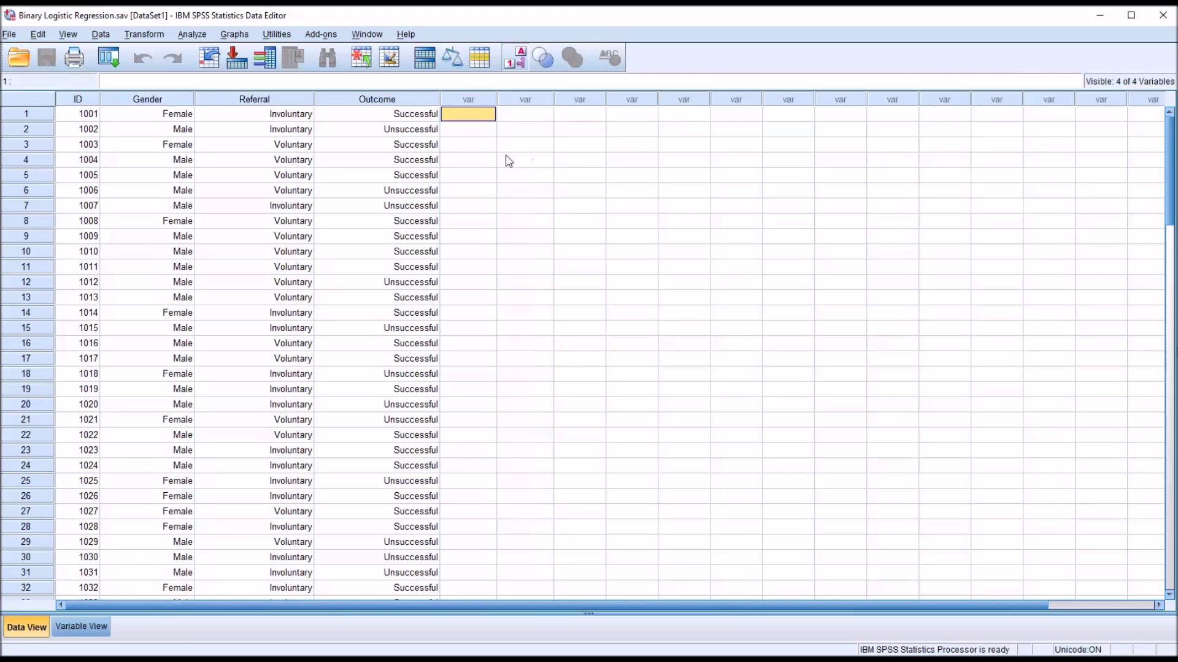
pyautogui.click(377, 99)
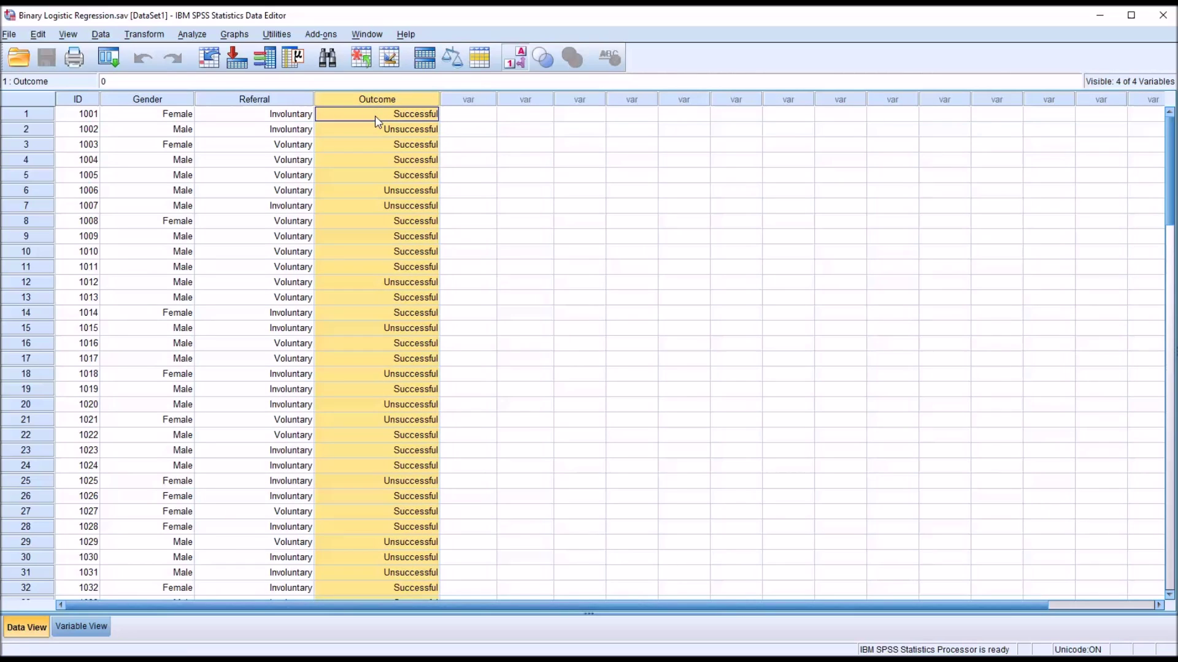
pyautogui.click(471, 117)
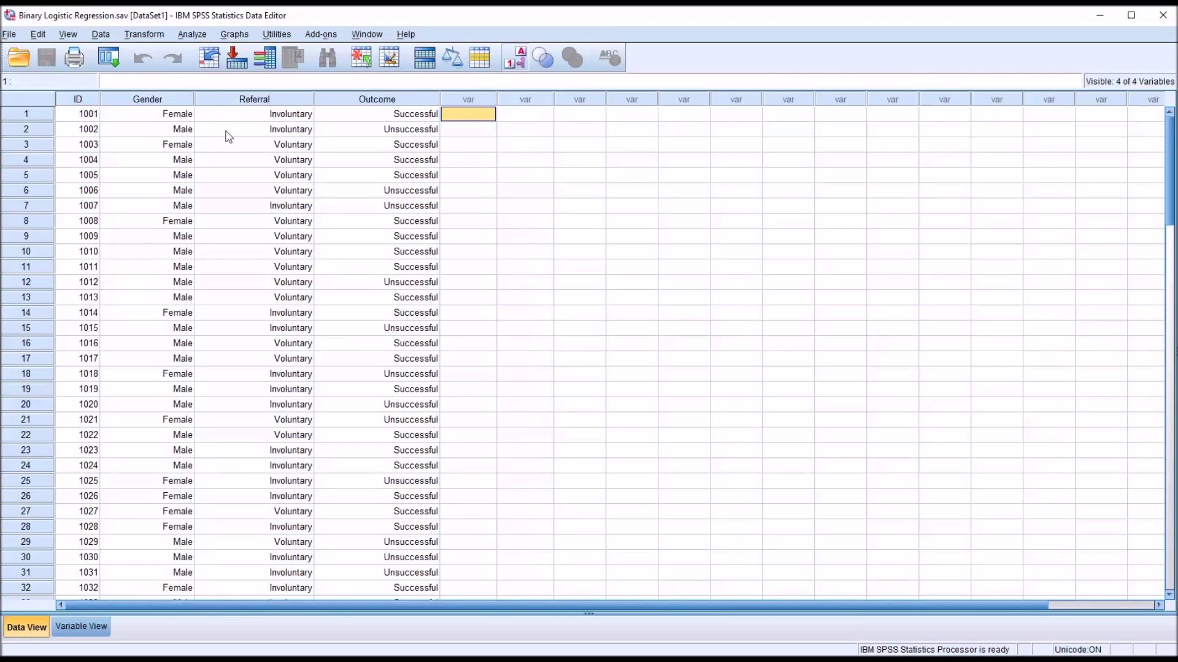
# Step: Examine the Gender and Referral columns as the candidate predictor variables
pyautogui.click(146, 101)
pyautogui.click(219, 100)
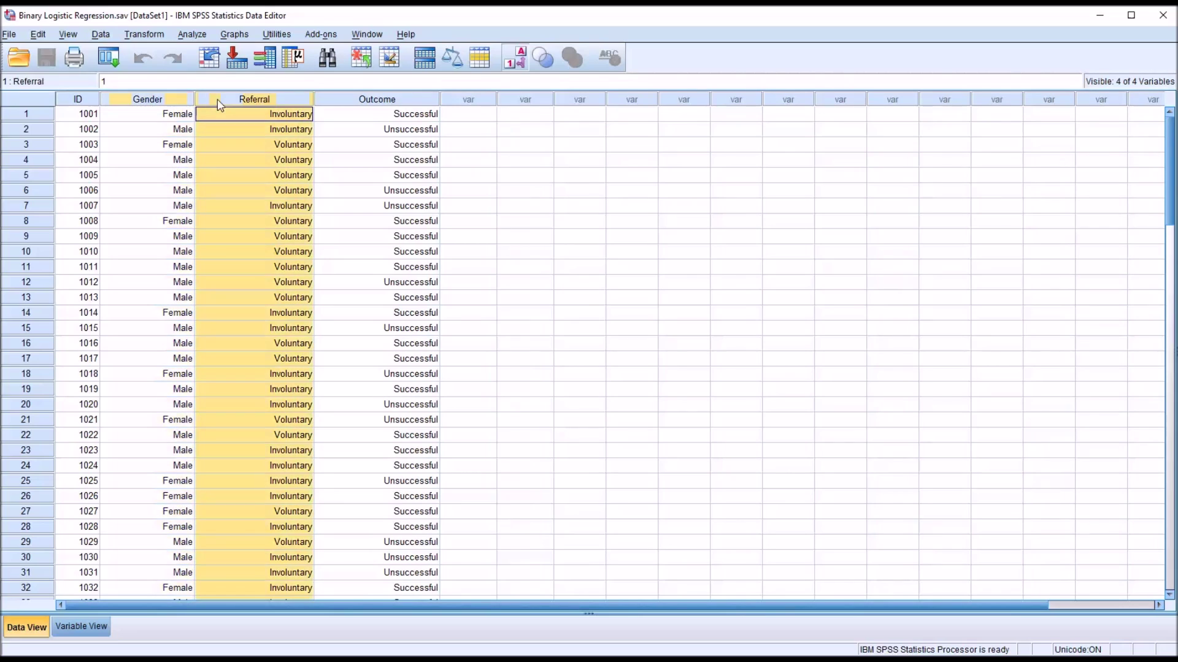
pyautogui.click(173, 100)
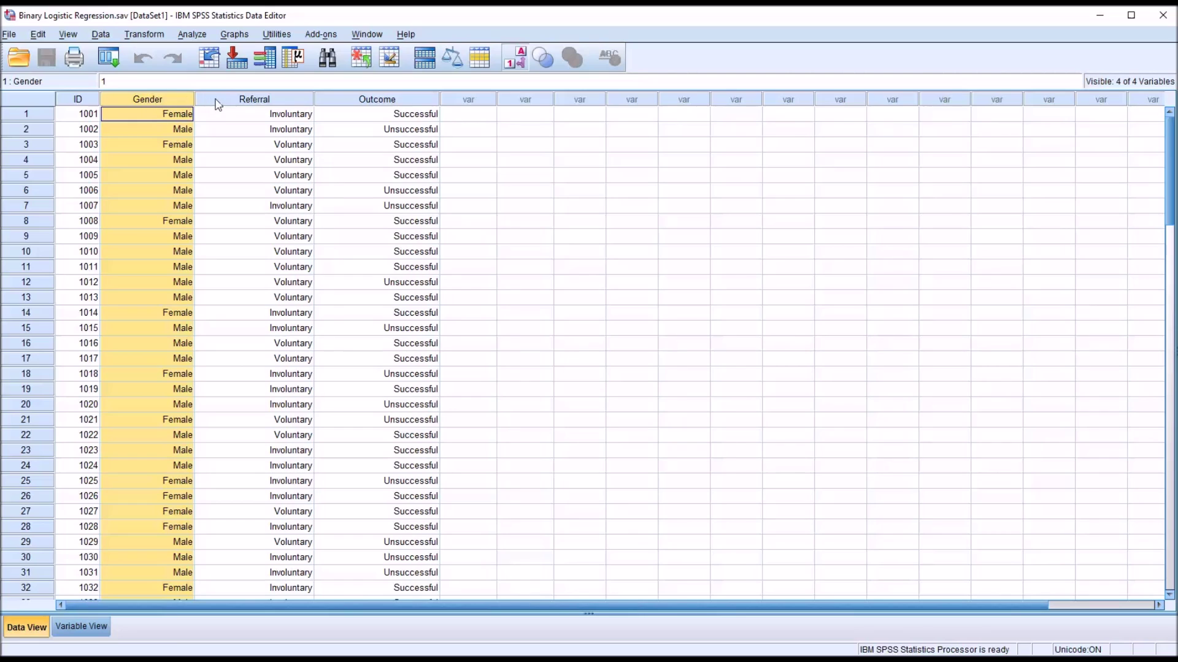
pyautogui.click(242, 101)
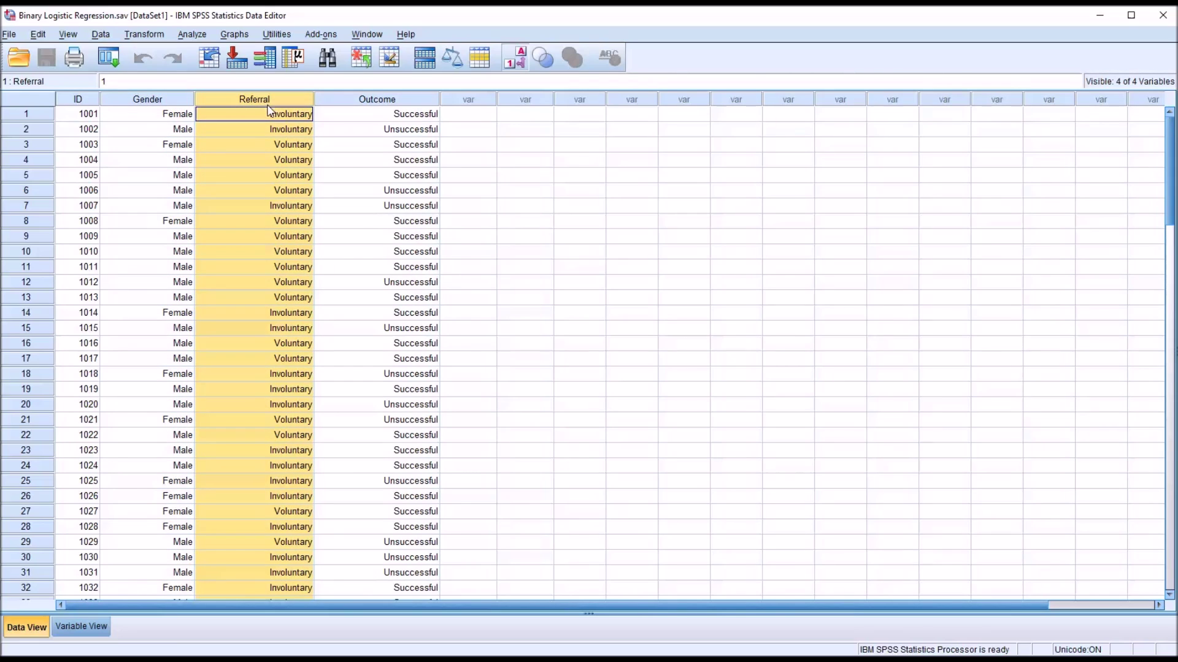
pyautogui.click(466, 118)
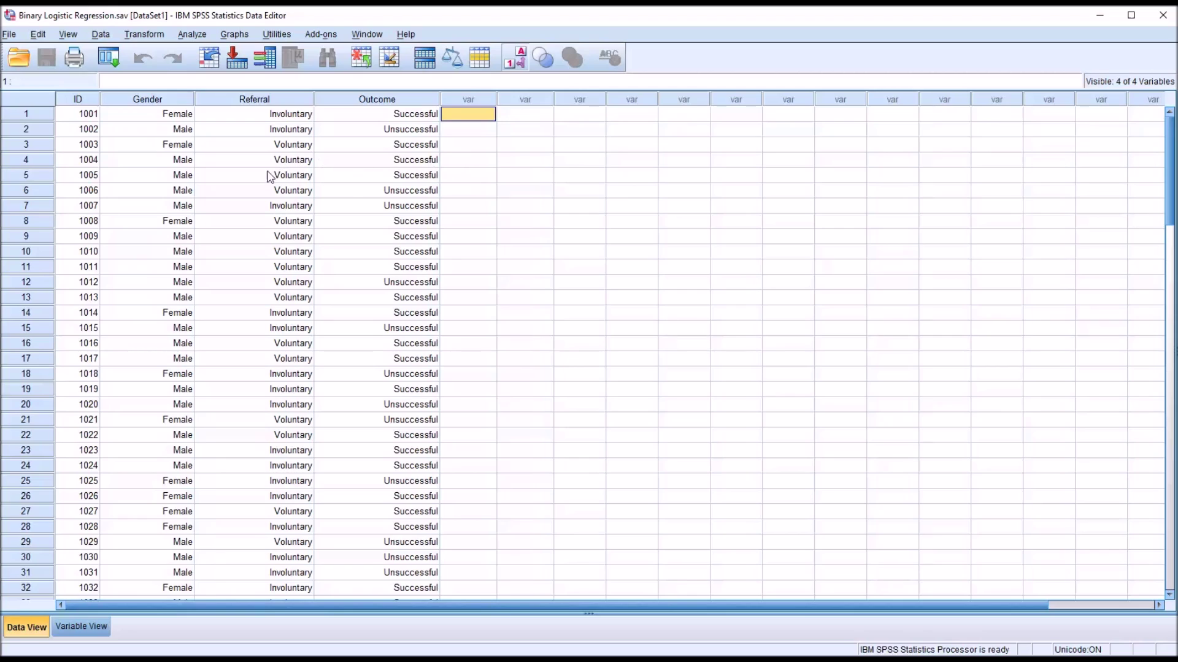
# Step: Inspect the combinations of Gender and Referral categories across the first four cases
pyautogui.click(172, 119)
pyautogui.click(228, 116)
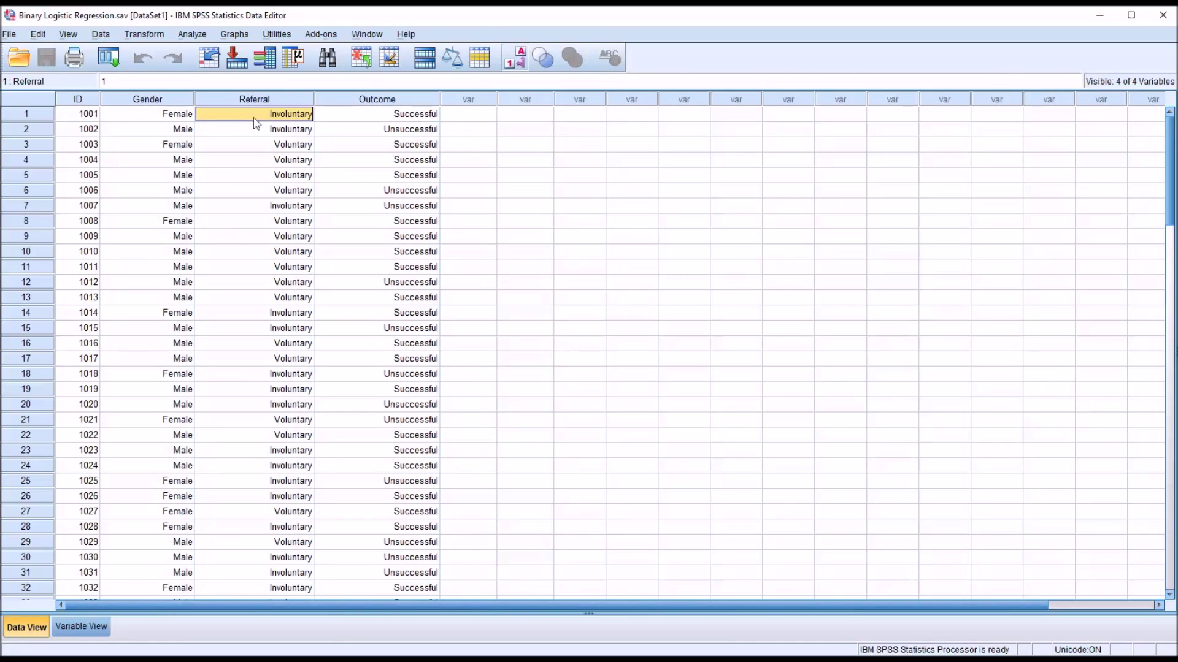
pyautogui.click(171, 131)
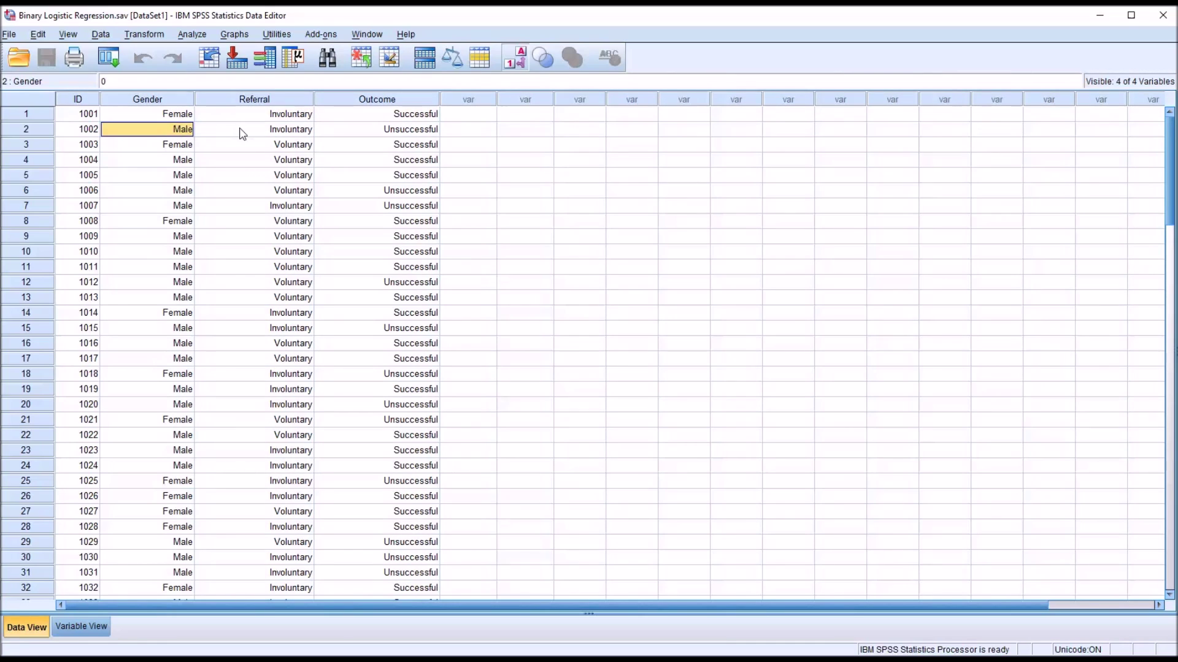
pyautogui.click(248, 131)
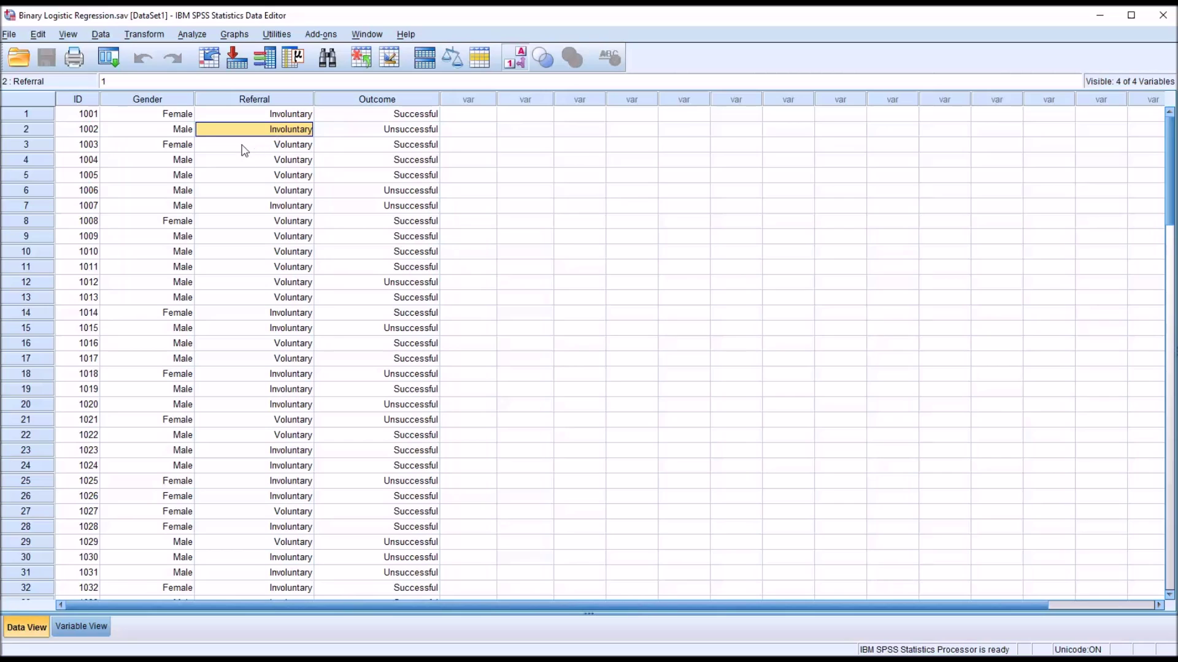
pyautogui.click(169, 147)
pyautogui.click(257, 148)
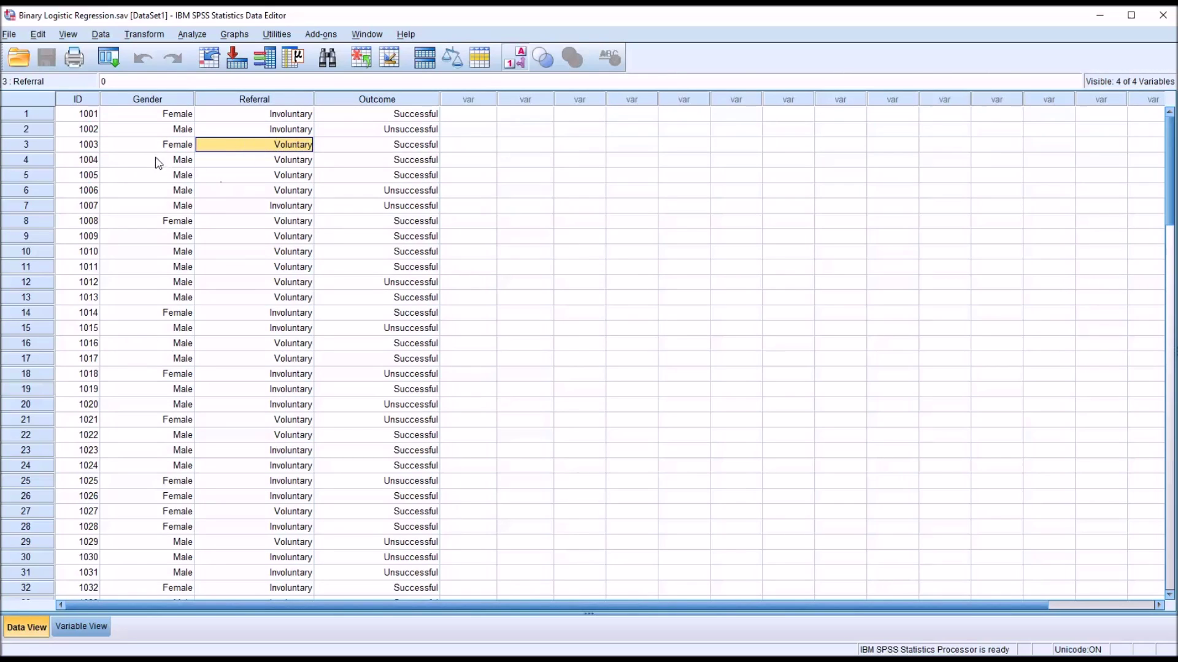
pyautogui.click(157, 163)
pyautogui.click(258, 162)
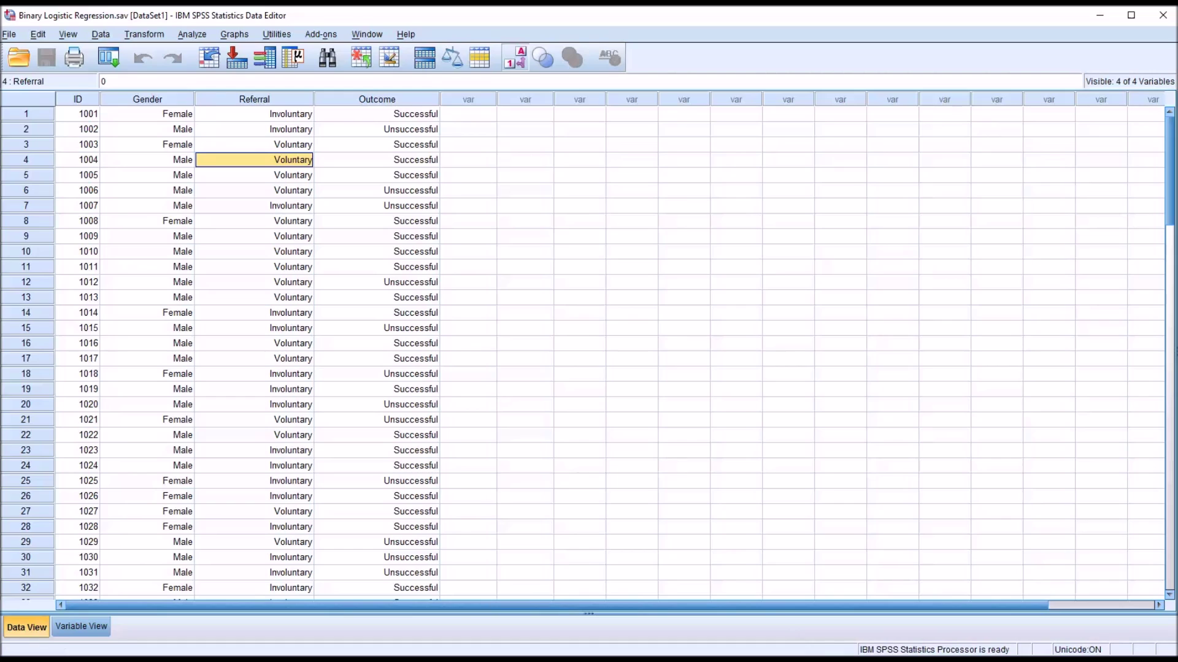
pyautogui.click(469, 116)
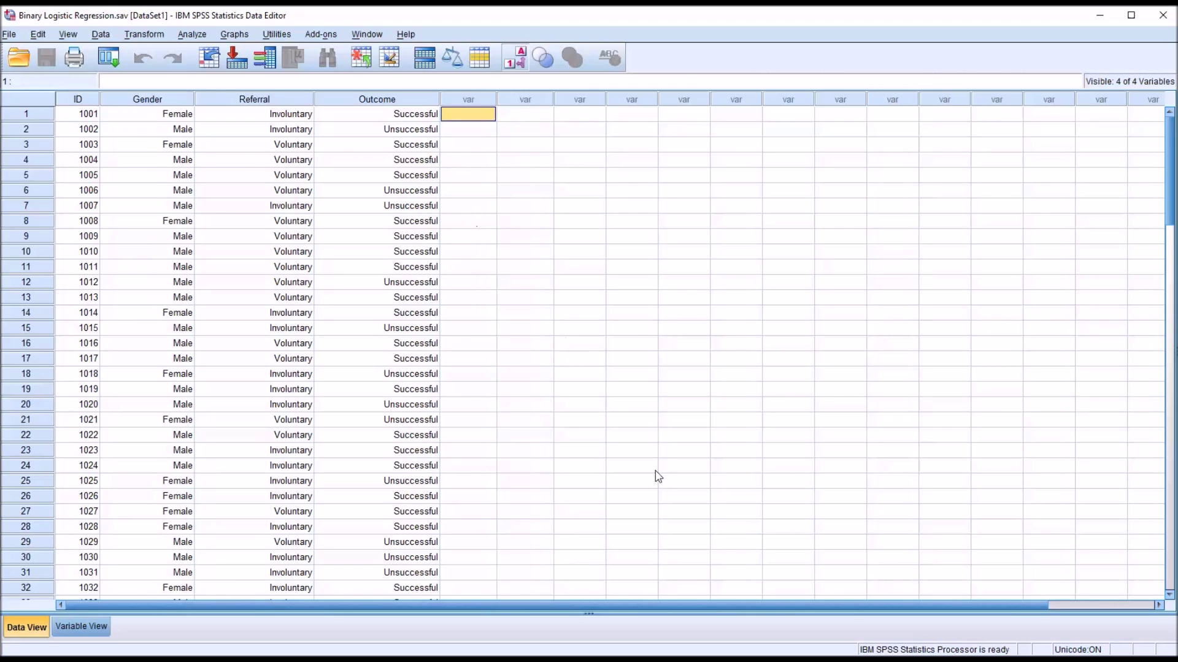
# Step: Set up a Crosstabs analysis with Gender and Referral as row variables and Outcome as the column variable
pyautogui.click(192, 34)
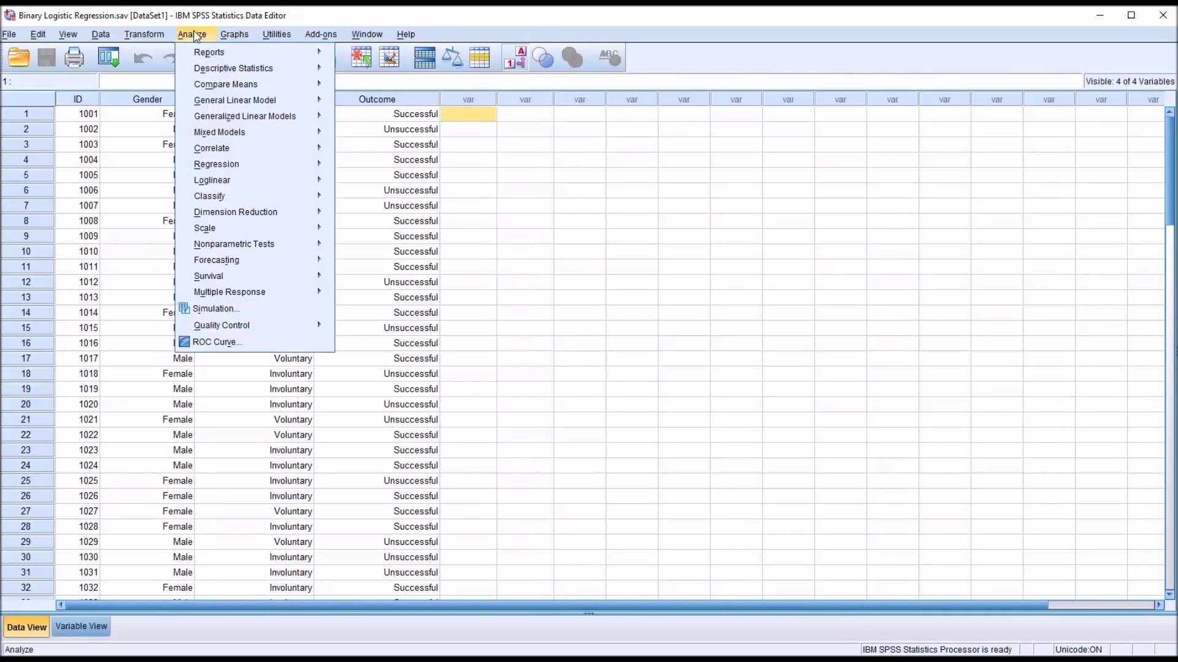
pyautogui.moveTo(246, 69)
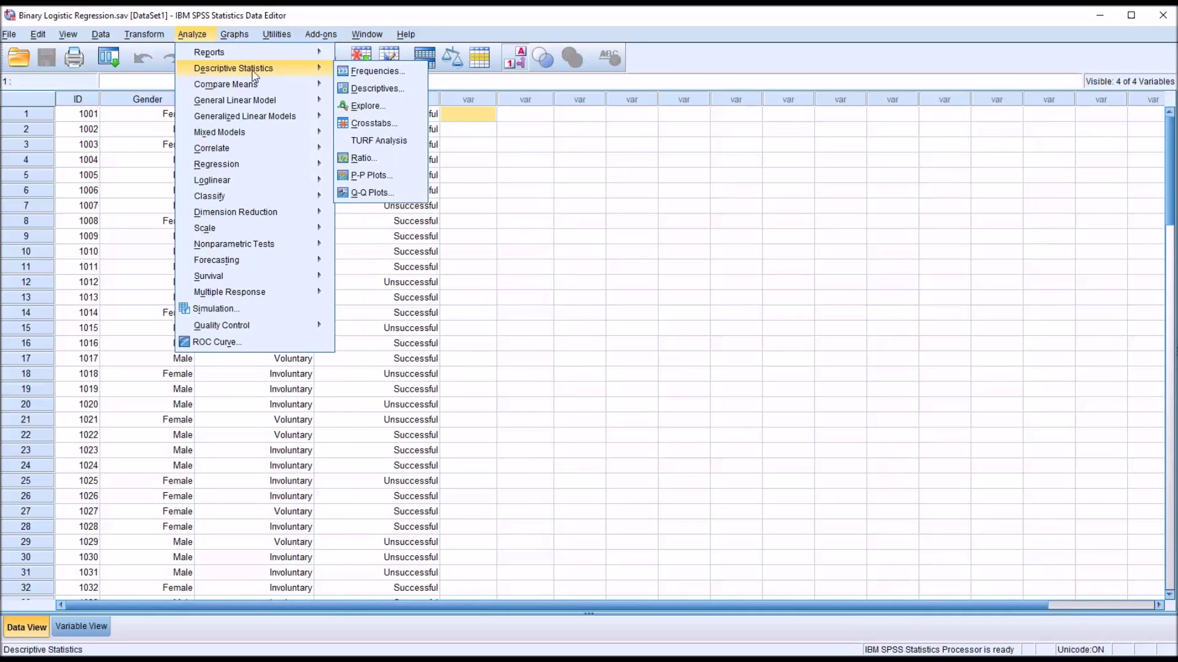
pyautogui.click(373, 123)
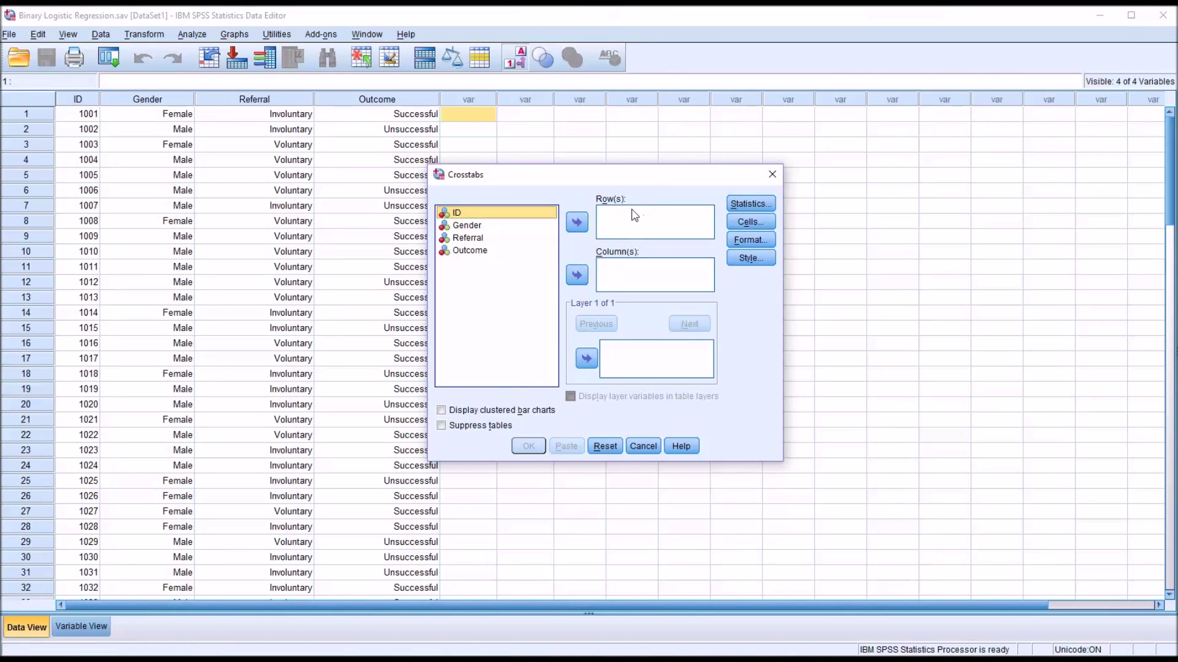
pyautogui.moveTo(467, 228); pyautogui.dragTo(614, 218)
pyautogui.moveTo(477, 227); pyautogui.dragTo(613, 226)
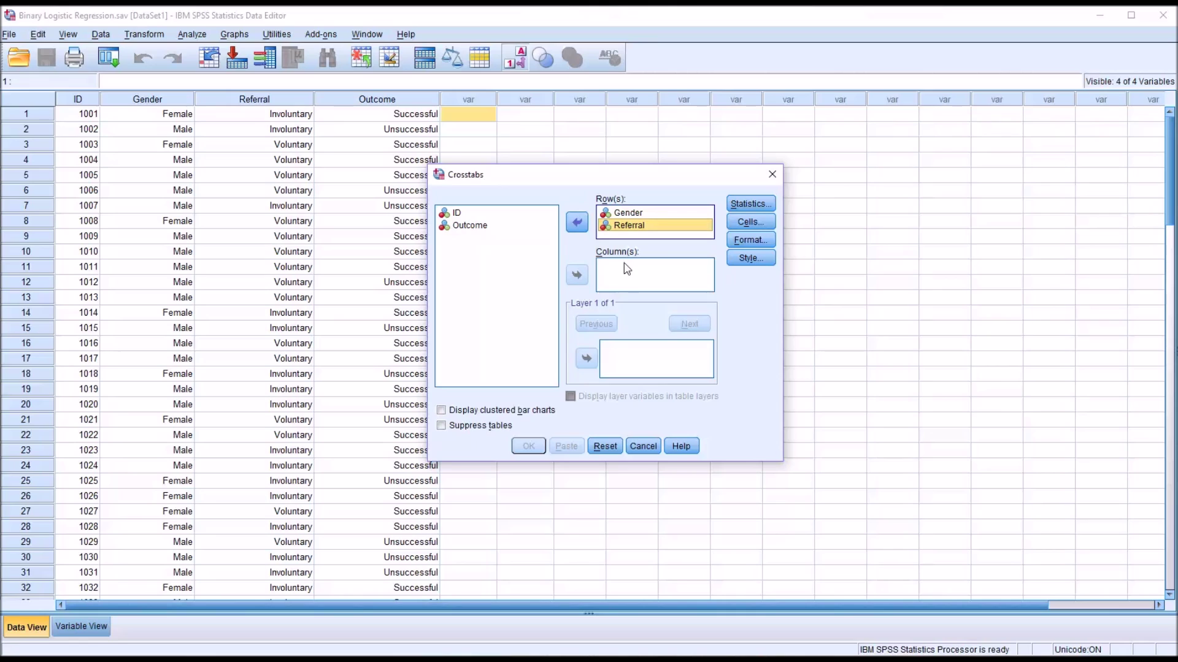
pyautogui.moveTo(477, 231); pyautogui.dragTo(624, 280)
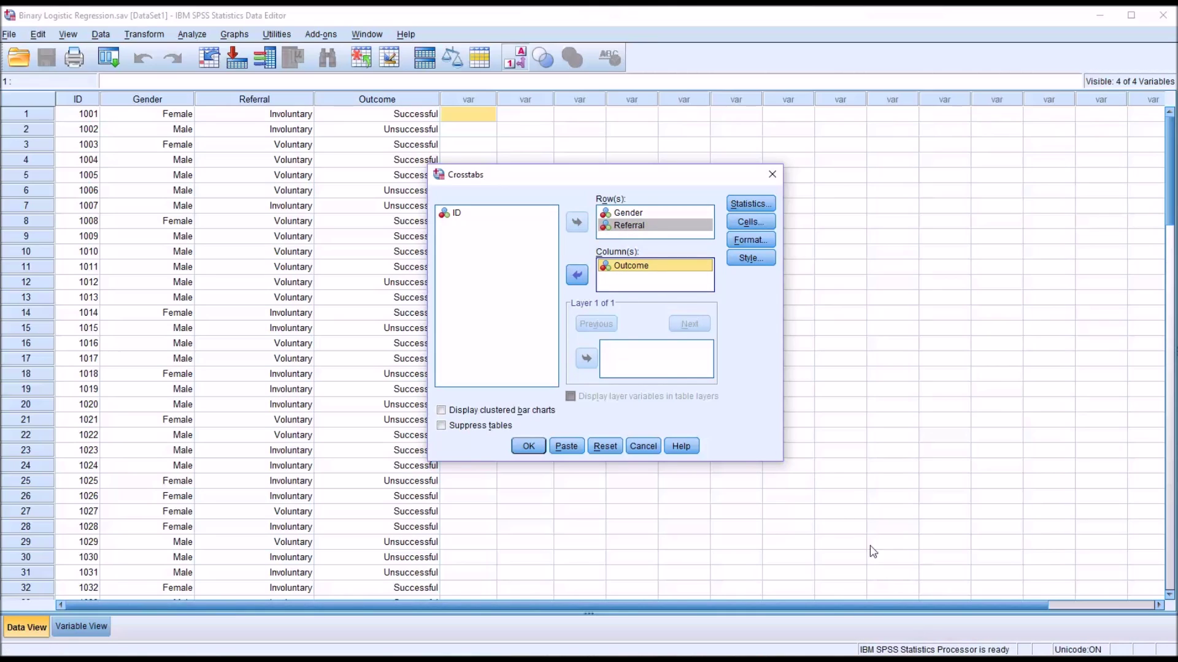
# Step: Request the Chi-square statistic and add expected counts plus row, column and total percentages to the crosstab cells
pyautogui.click(745, 206)
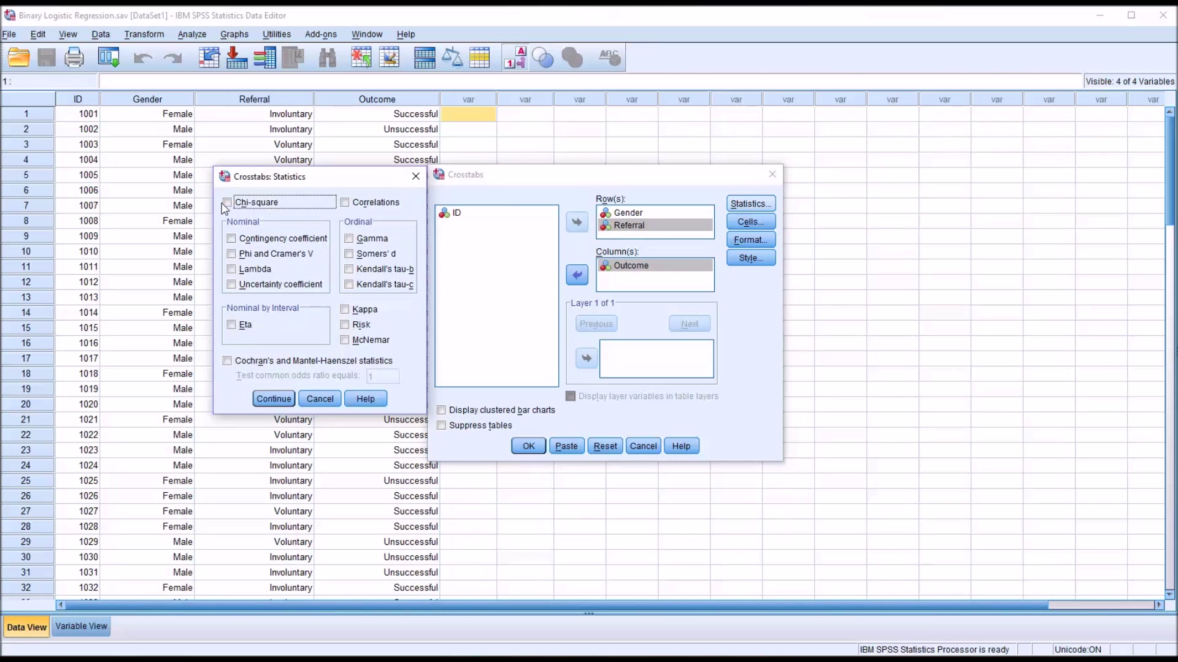
pyautogui.click(282, 400)
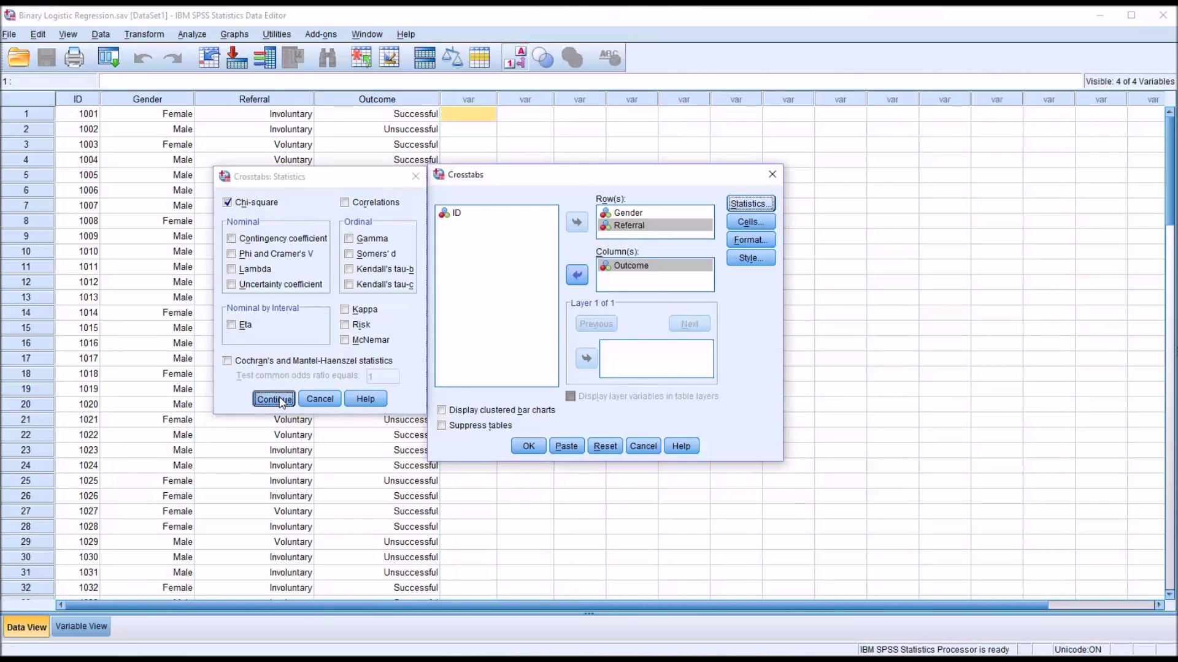
pyautogui.click(746, 223)
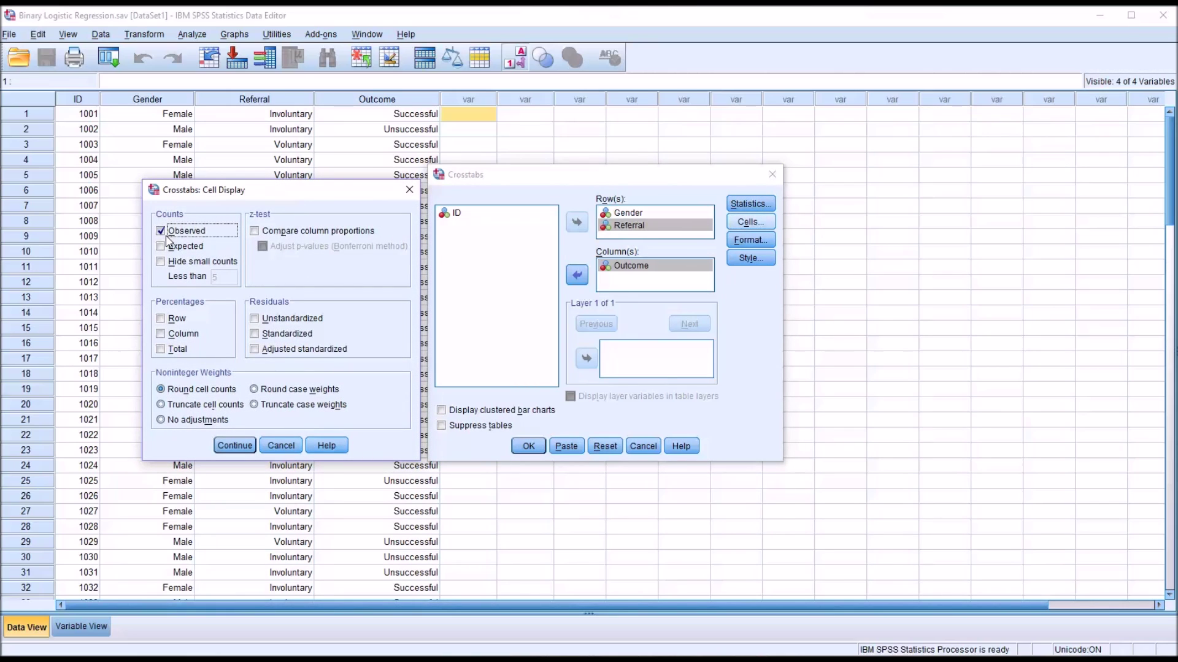
pyautogui.click(165, 246)
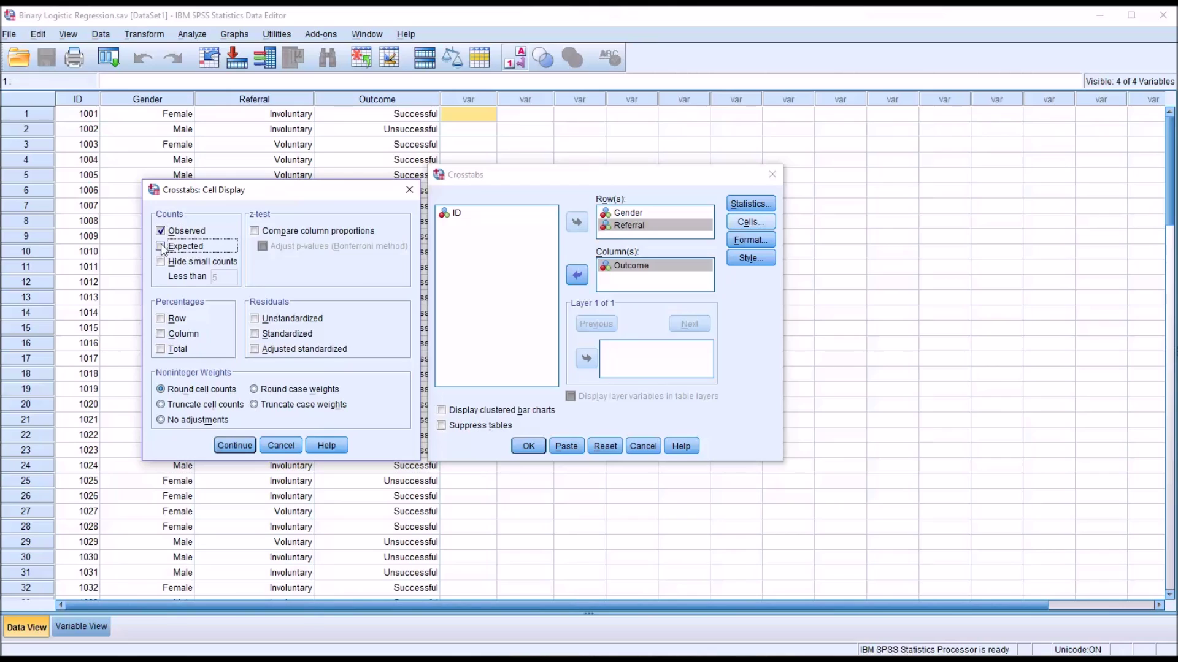
pyautogui.click(161, 318)
pyautogui.click(161, 334)
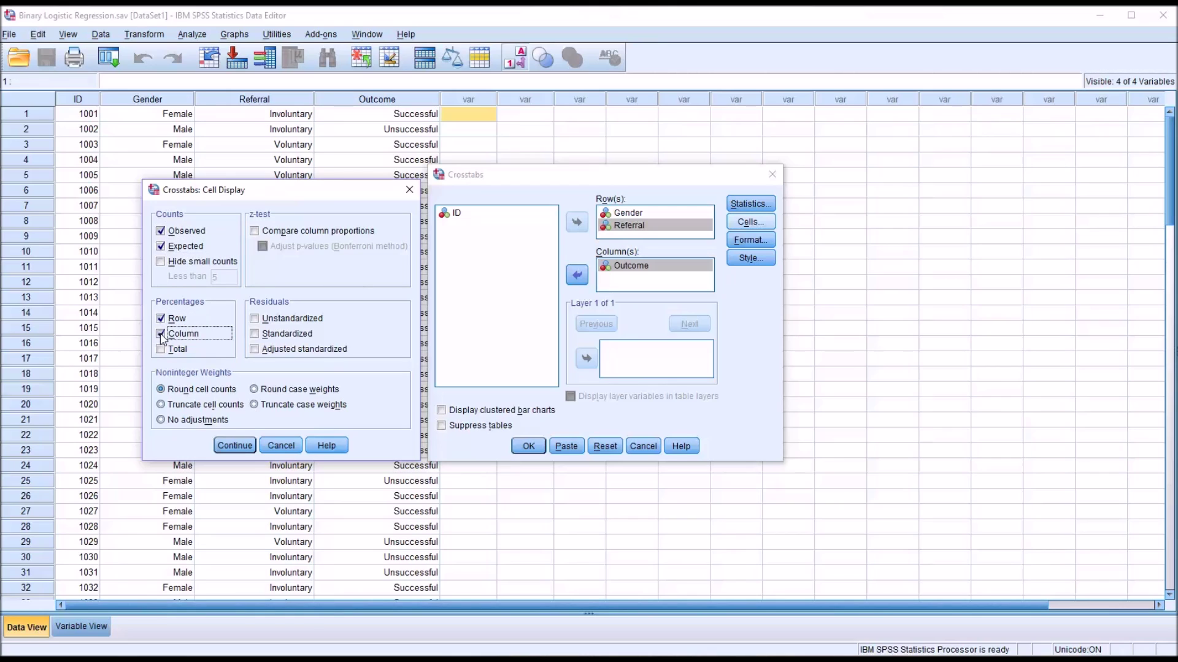
pyautogui.click(234, 446)
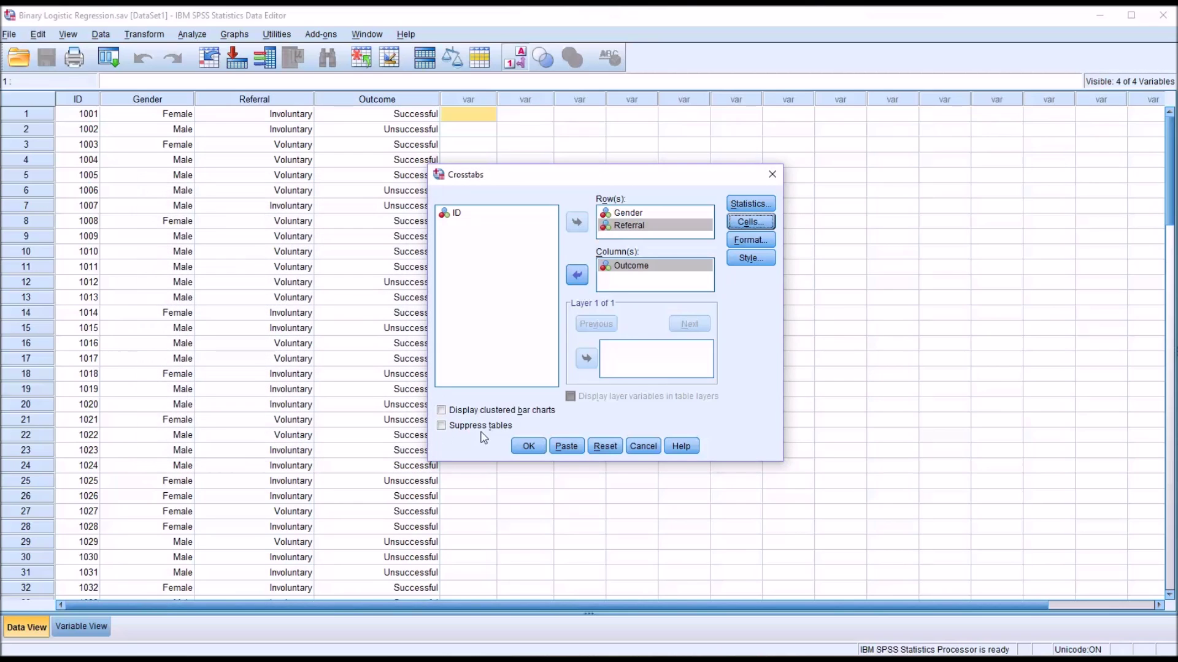
# Step: Run the Crosstabs analysis and review the Gender by Outcome and Referral by Outcome tables with their chi-square tests
pyautogui.click(529, 446)
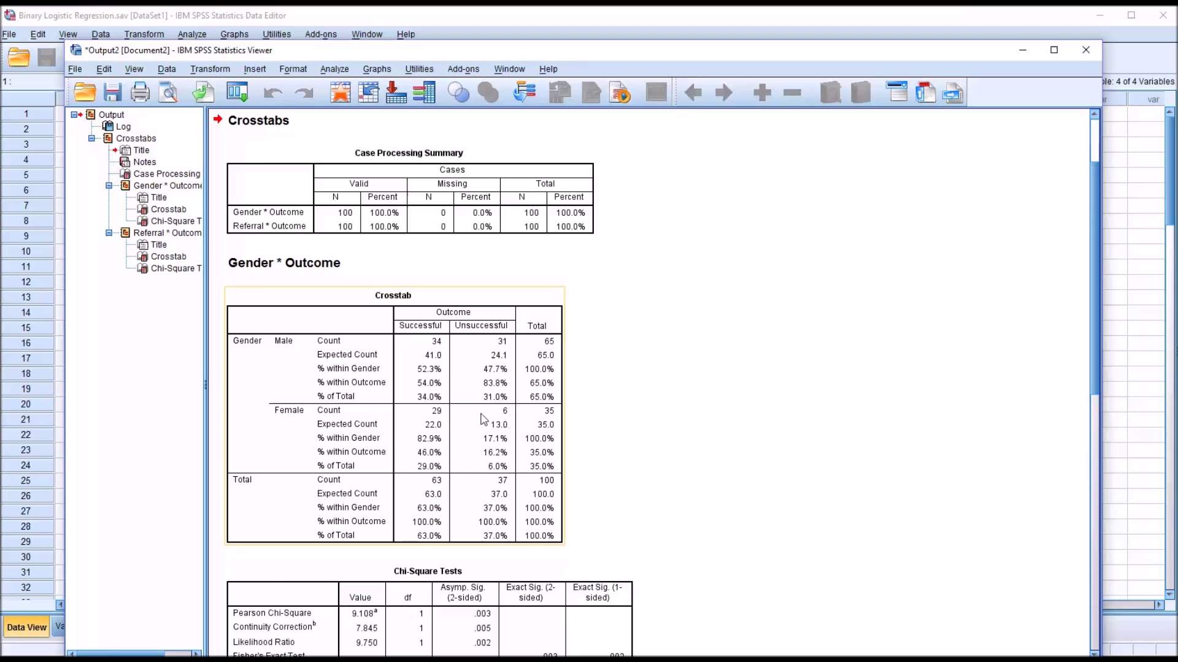
pyautogui.scroll(-6, 1088, 512)
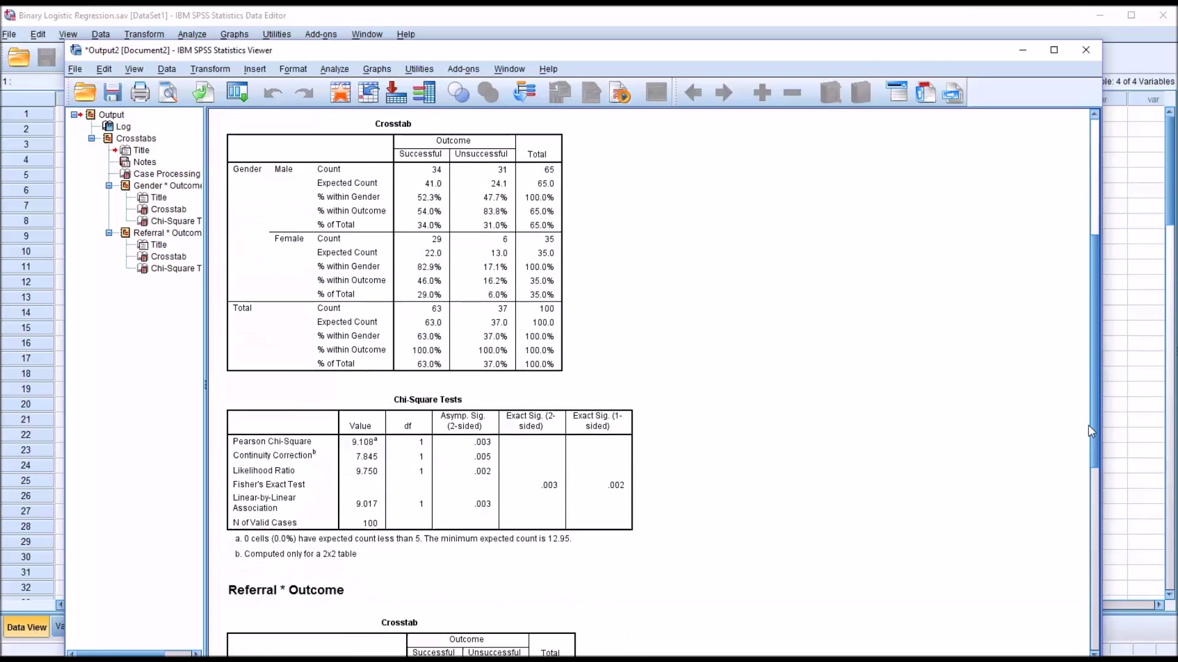
pyautogui.moveTo(1088, 512); pyautogui.dragTo(1092, 572)
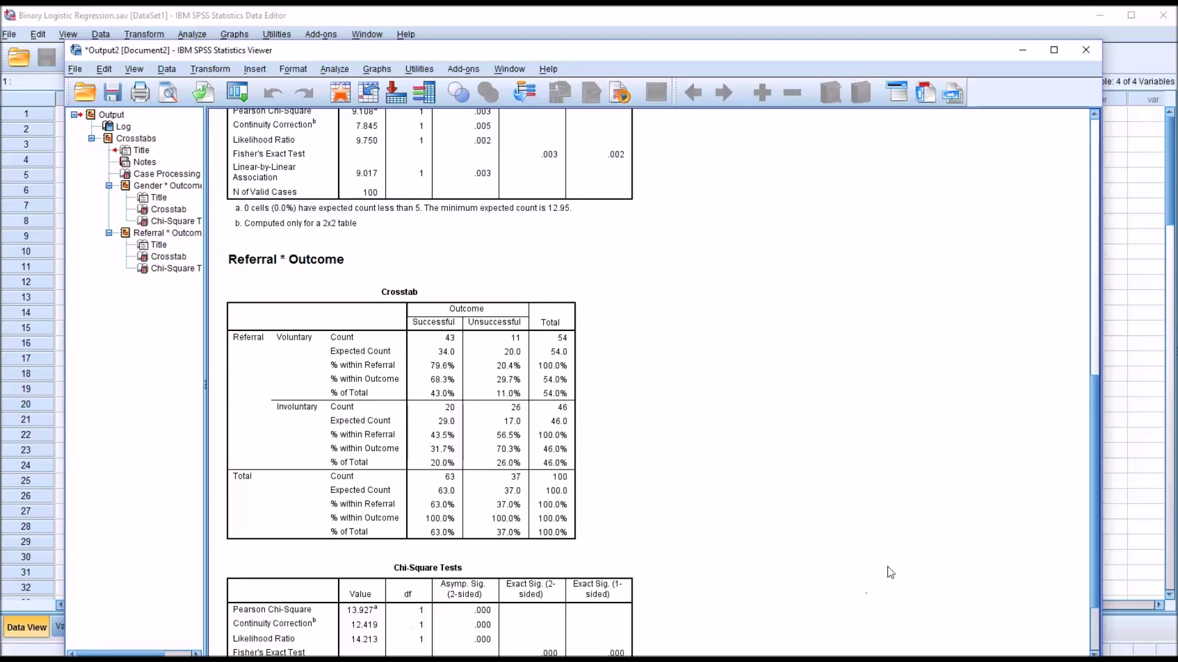
# Step: Set up a Binary Logistic regression with Outcome as the dependent variable and Gender and Referral as covariates
pyautogui.click(334, 71)
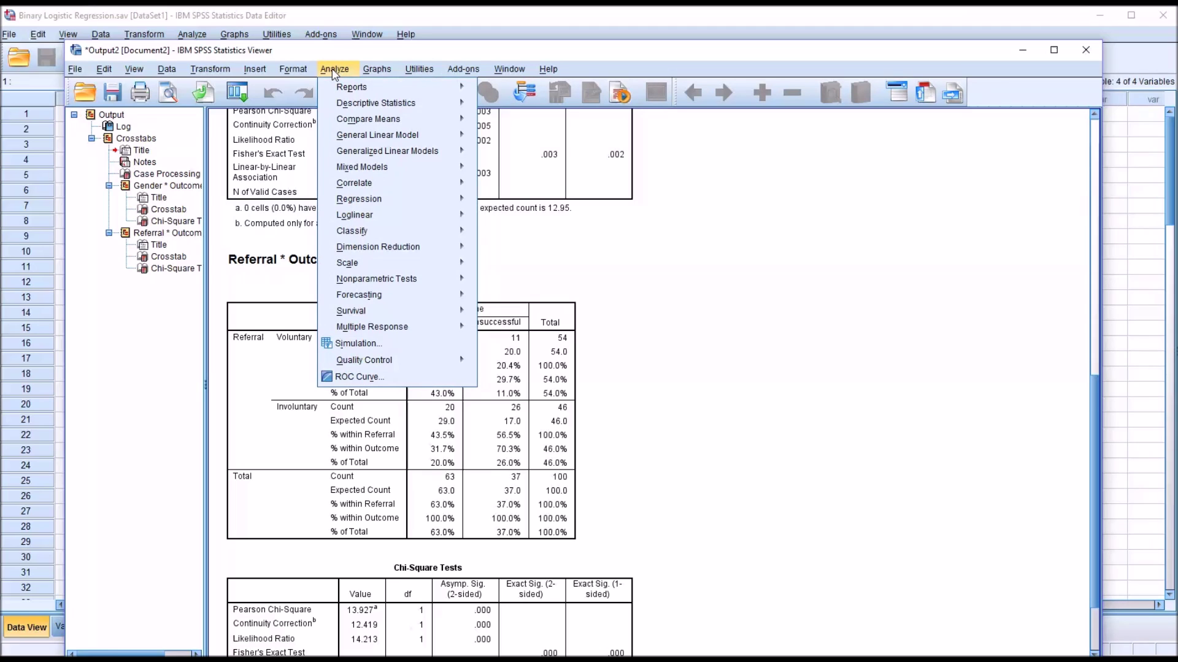
pyautogui.moveTo(365, 205)
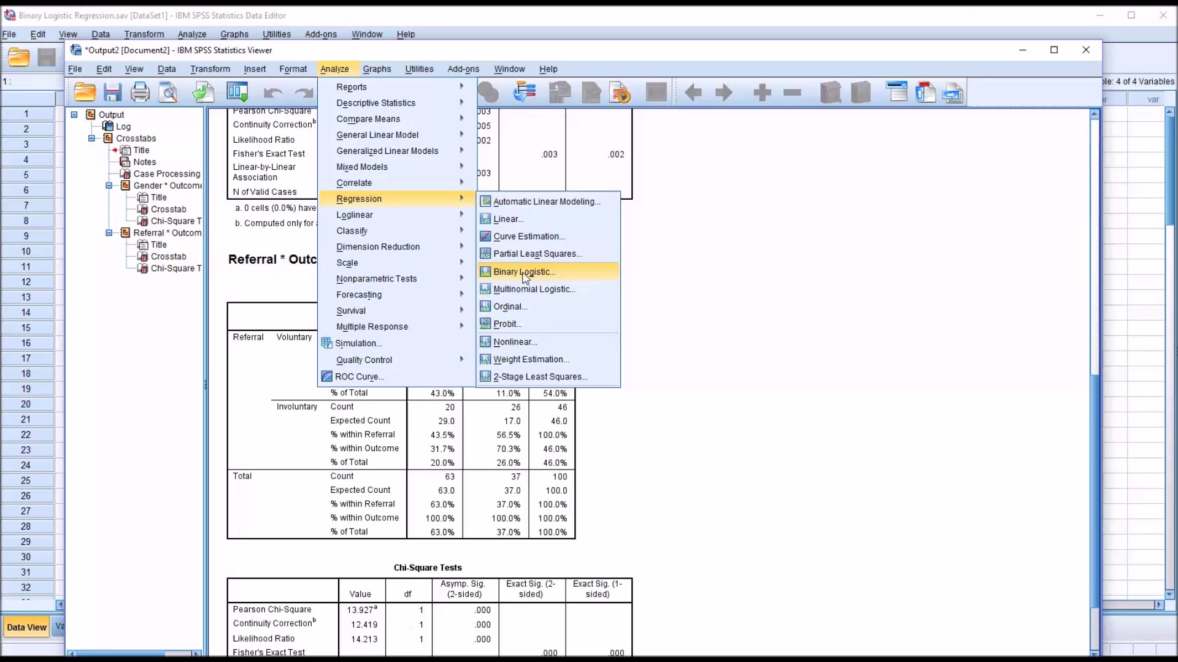
pyautogui.click(524, 274)
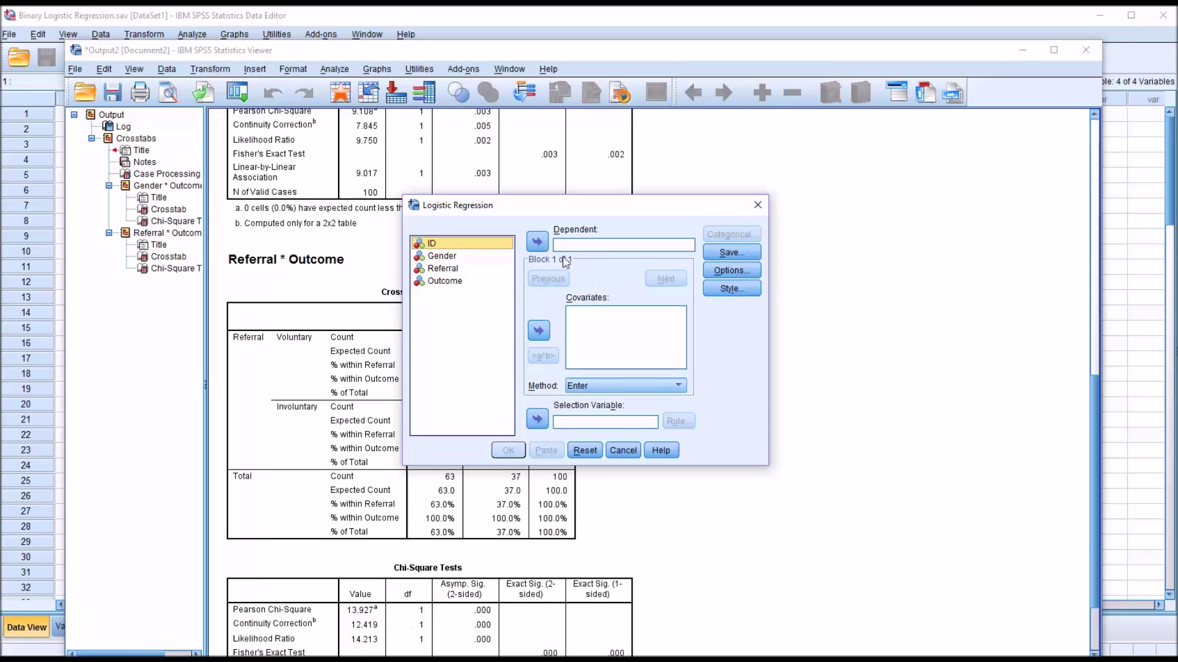
pyautogui.moveTo(444, 281); pyautogui.dragTo(566, 248)
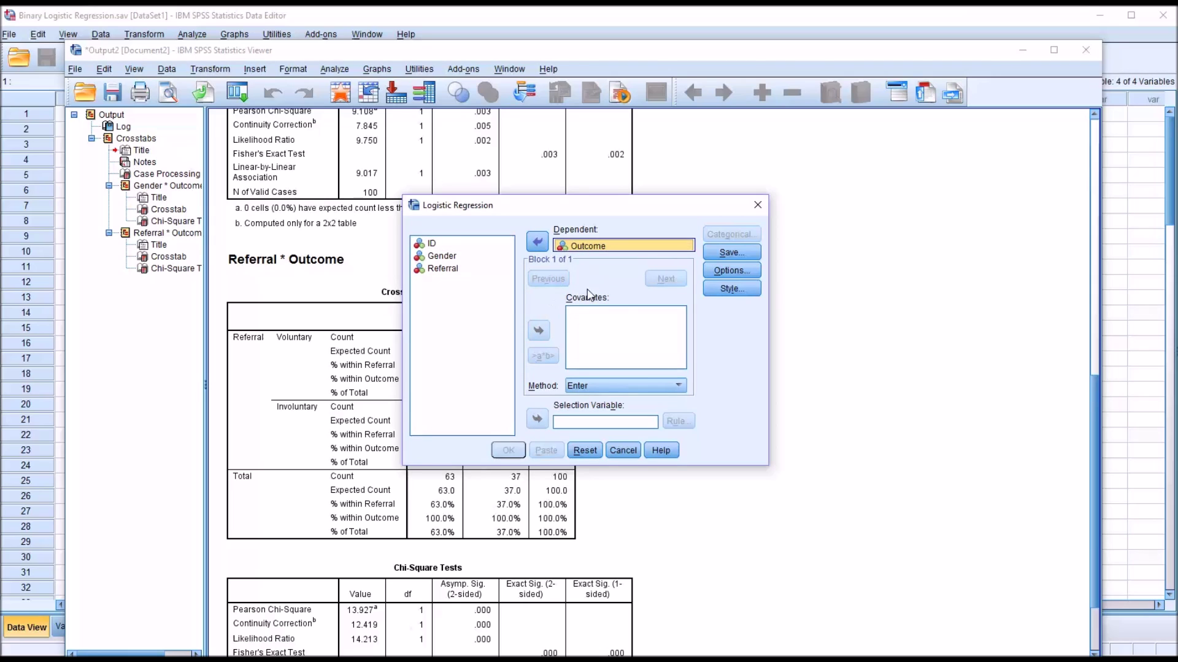
pyautogui.moveTo(434, 259); pyautogui.dragTo(592, 326)
pyautogui.moveTo(445, 273); pyautogui.dragTo(592, 328)
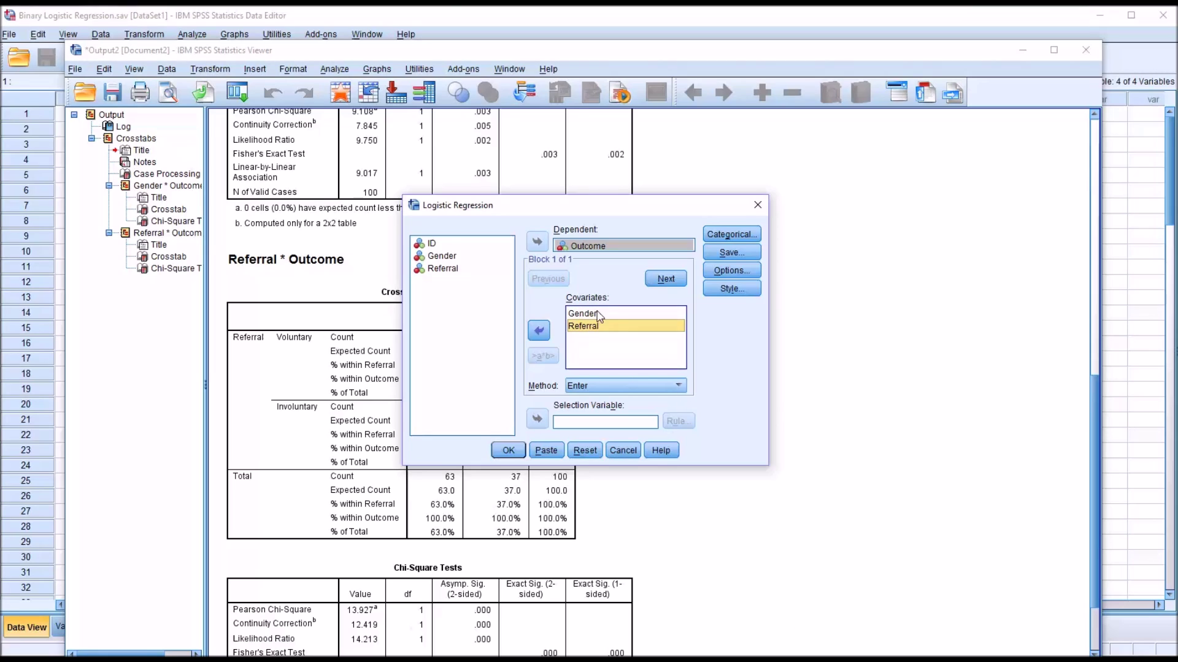
# Step: Define Gender and Referral as categorical covariates, keeping the Indicator contrast with Last as the reference category
pyautogui.click(724, 235)
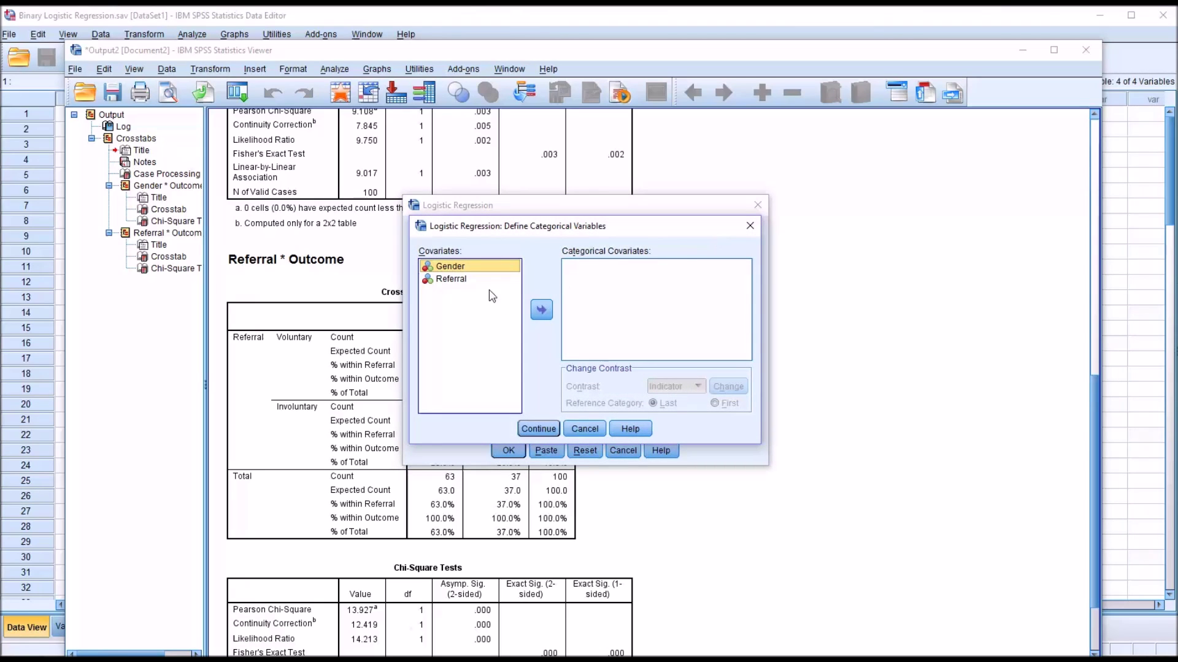
pyautogui.click(541, 310)
pyautogui.click(454, 266)
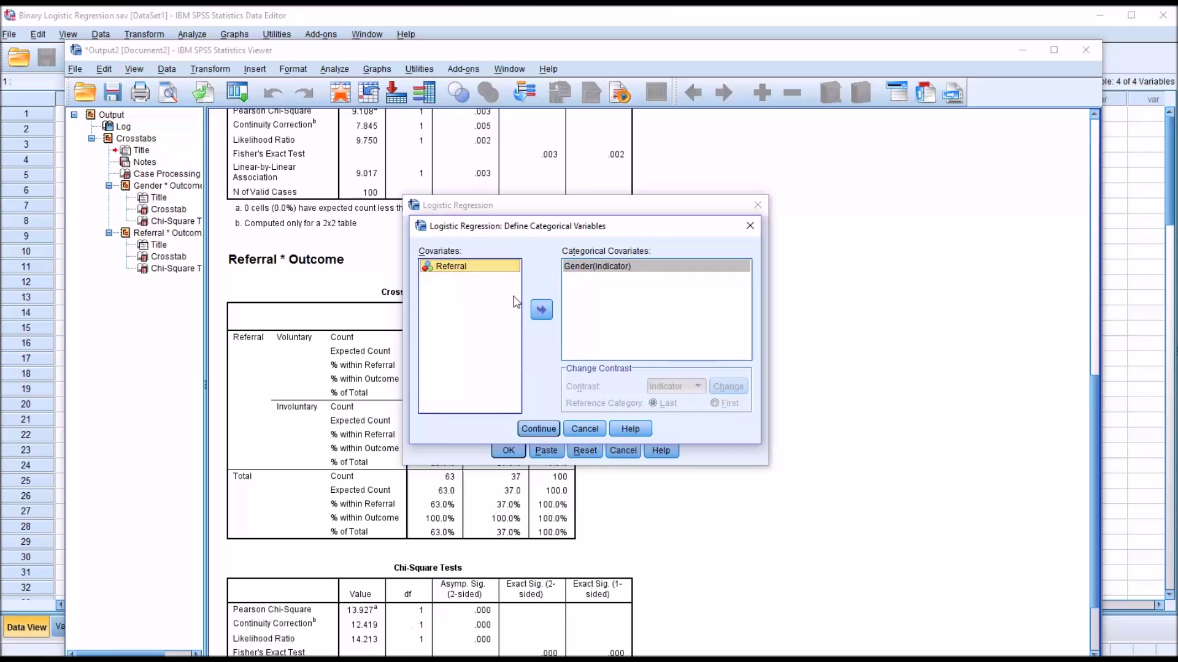
pyautogui.click(541, 310)
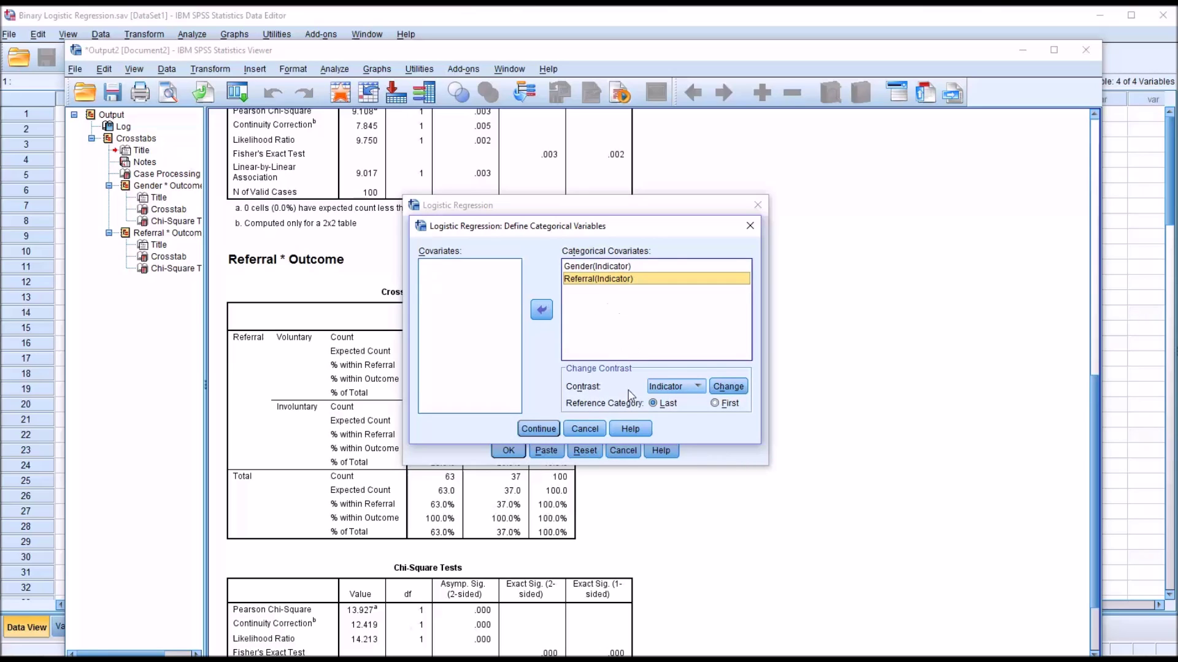
pyautogui.click(585, 268)
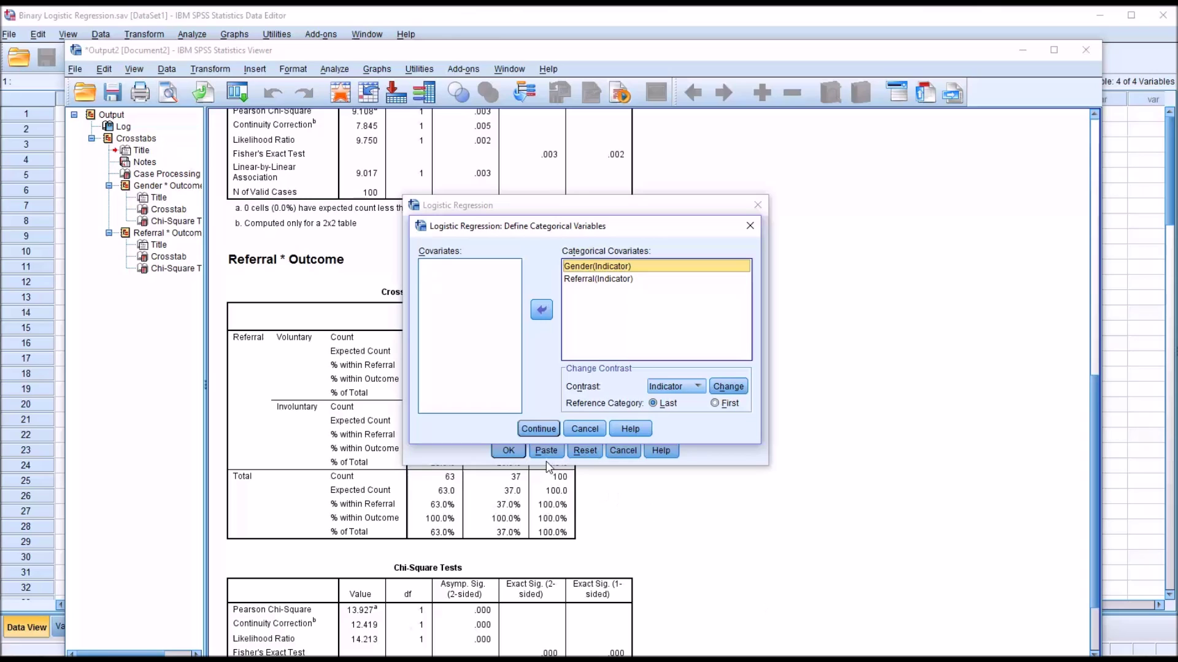
pyautogui.click(538, 429)
# Step: Choose to save the predicted Probabilities and Group membership from the logistic regression
pyautogui.click(731, 252)
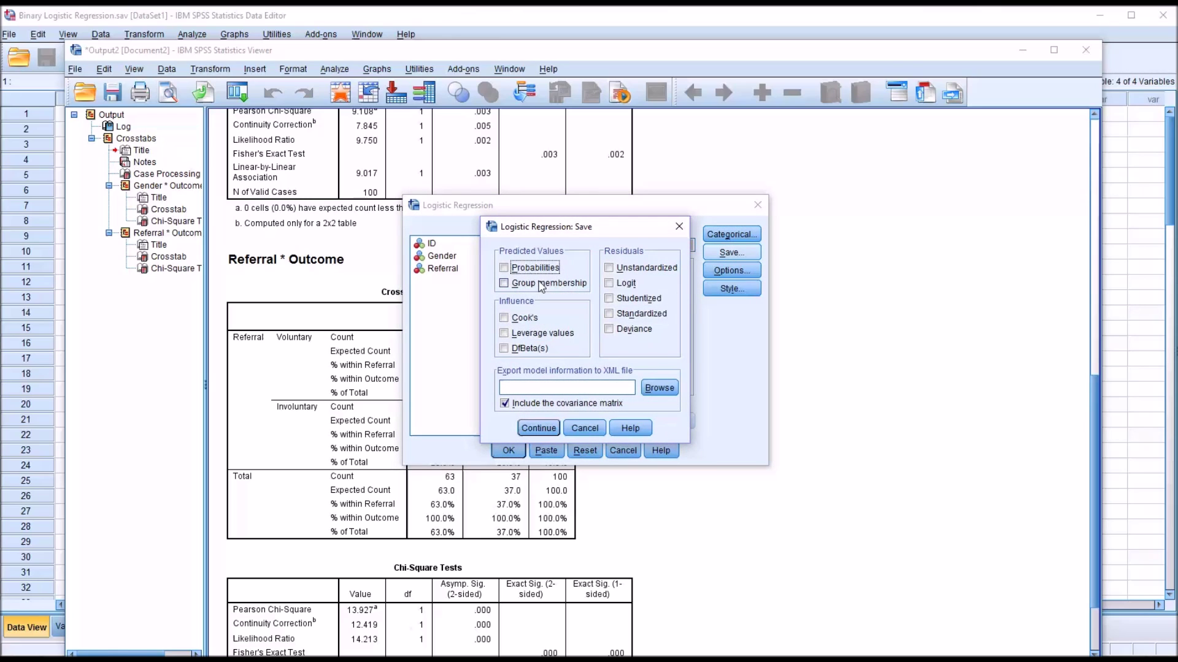
pyautogui.click(503, 267)
pyautogui.click(504, 283)
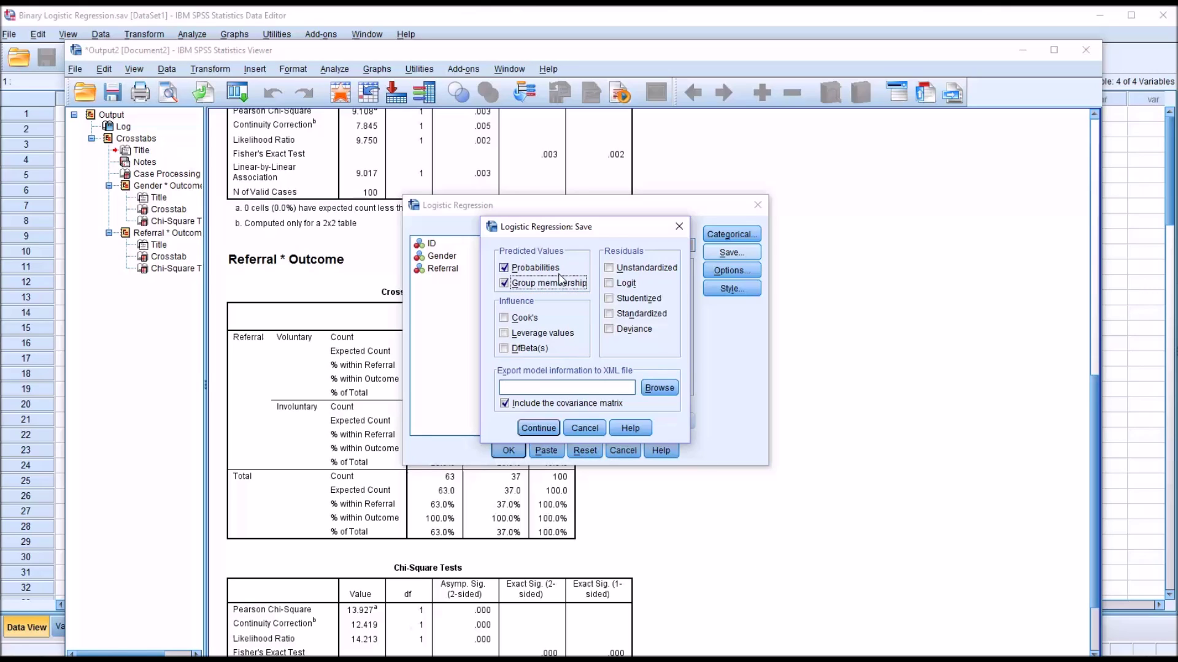
pyautogui.click(530, 432)
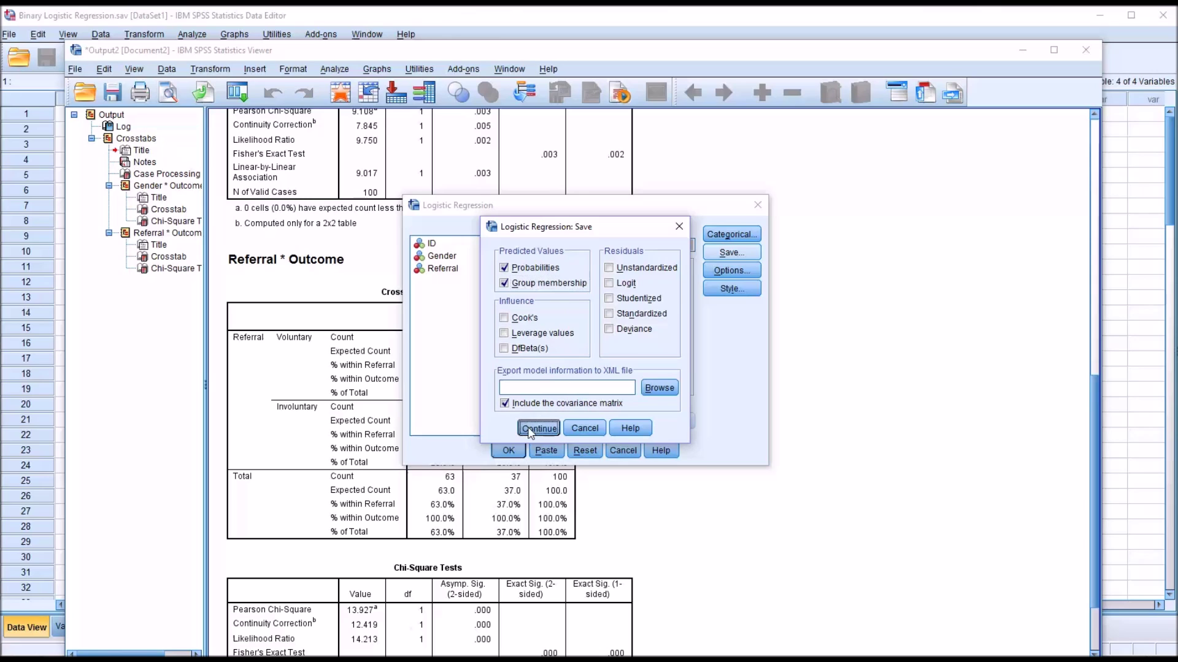
# Step: Include classification plots, Hosmer-Lemeshow goodness-of-fit and the 95% CI for exp(B) in the options, and run the logistic regression
pyautogui.click(715, 271)
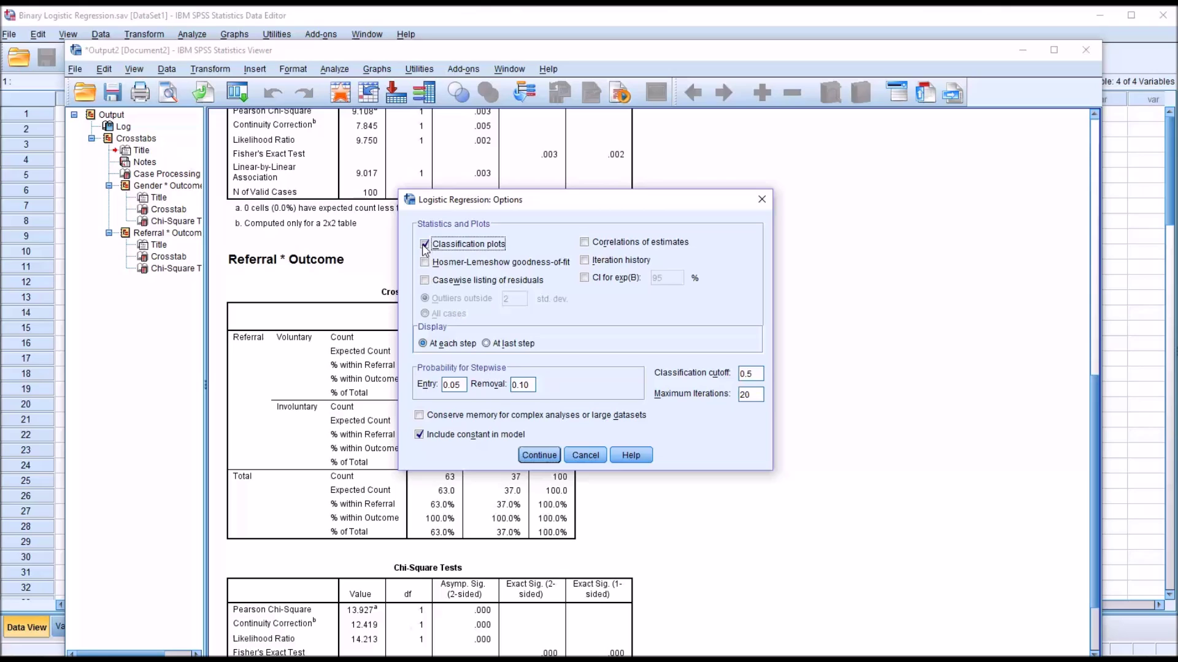
pyautogui.click(424, 263)
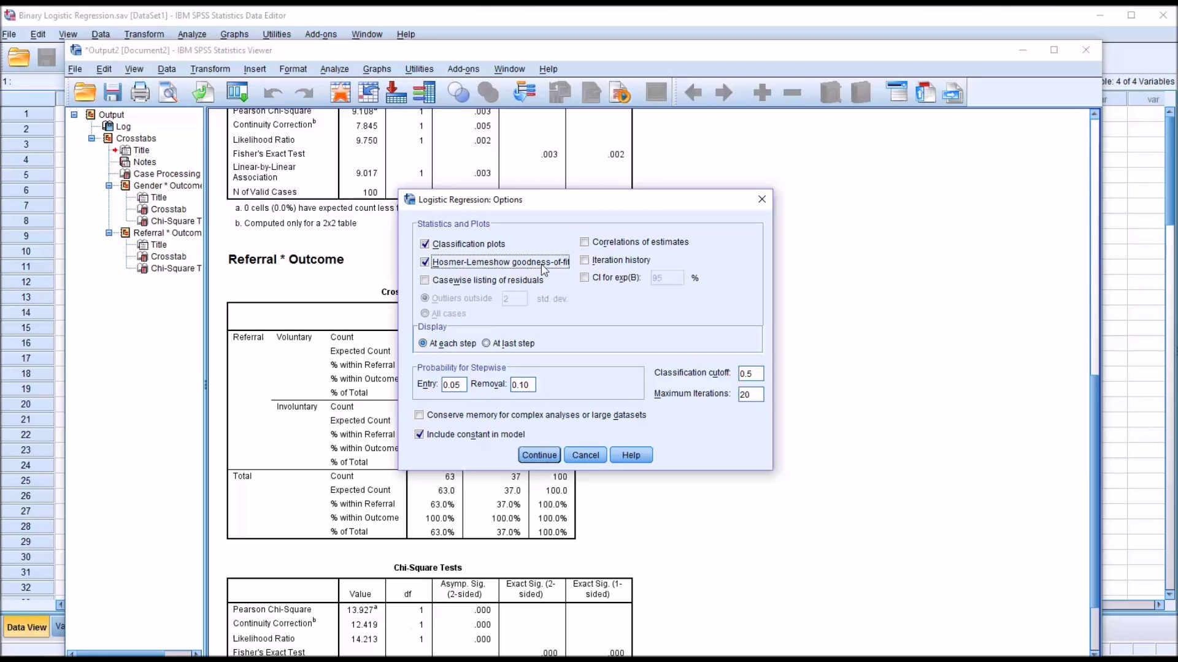
pyautogui.click(584, 279)
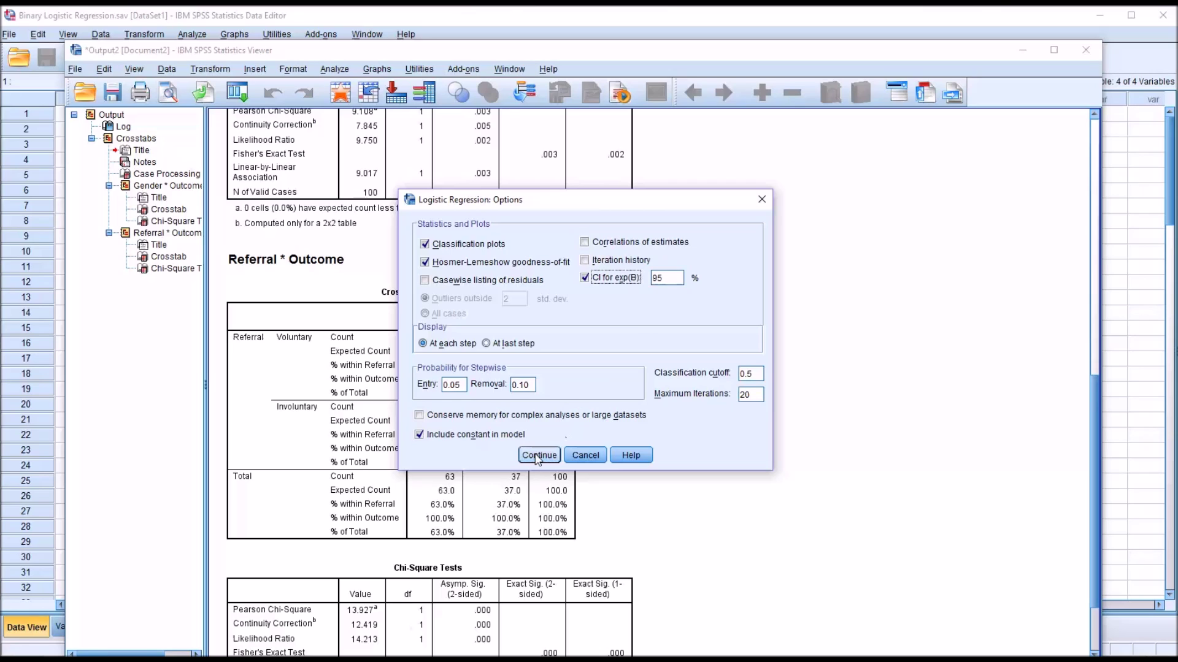
pyautogui.click(538, 455)
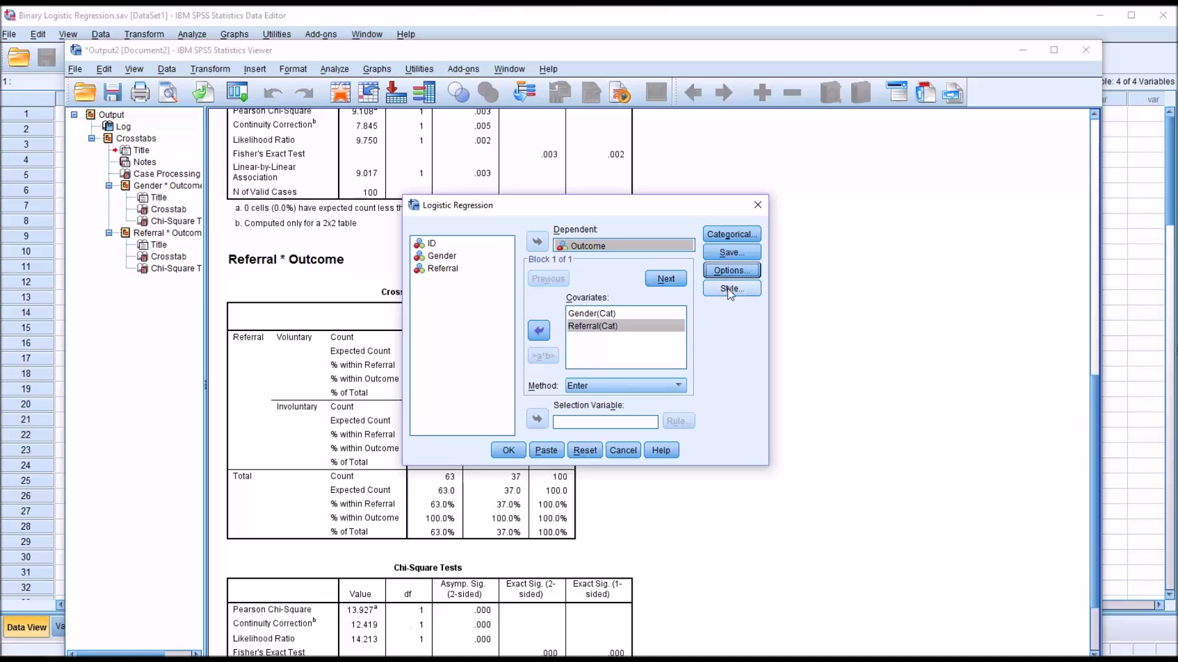
pyautogui.click(508, 451)
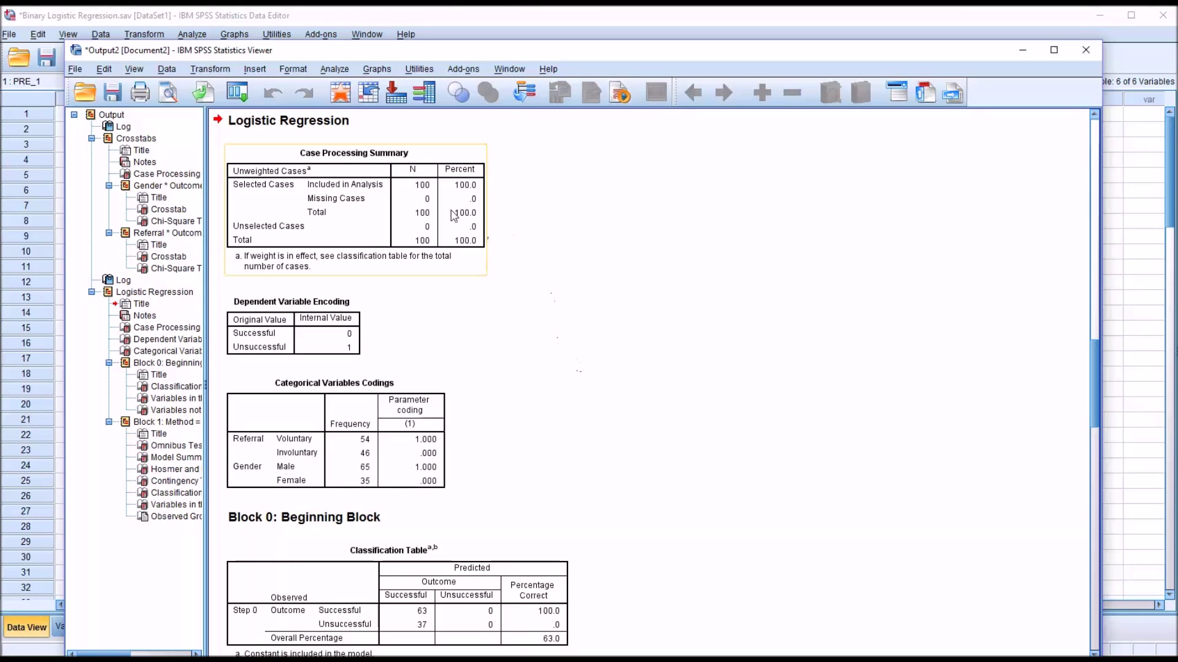
# Step: Review the logistic regression output from the variable codings and Block 0 through the model fit, classification and Variables in the Equation tables
pyautogui.moveTo(490, 55); pyautogui.dragTo(491, 30)
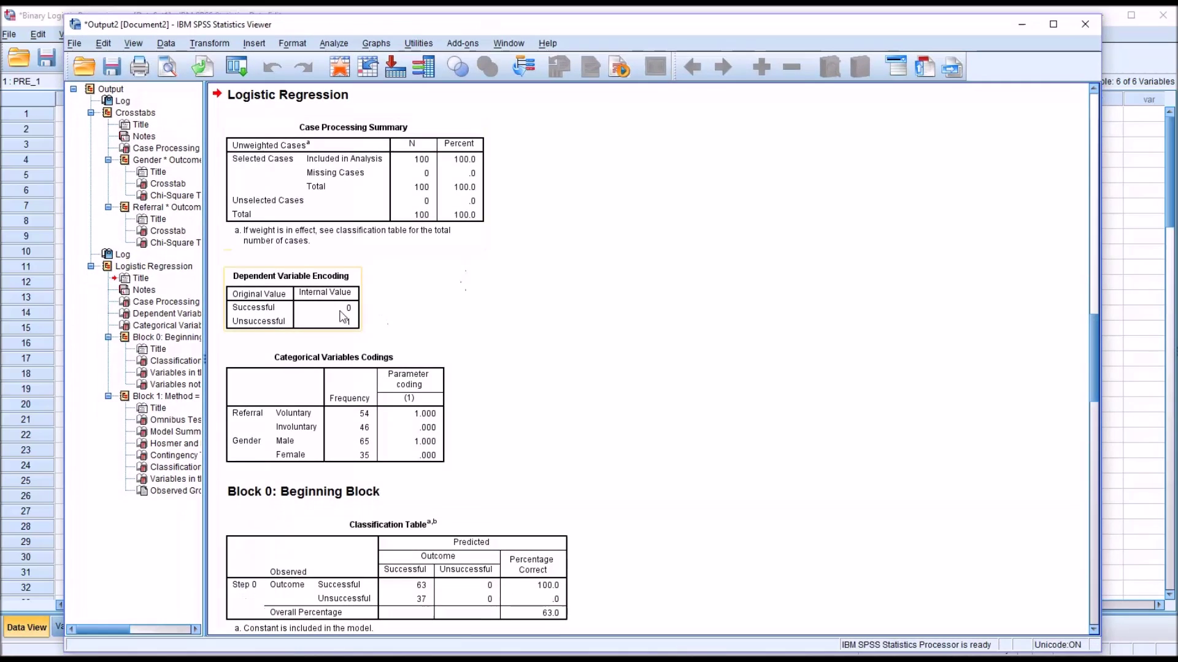
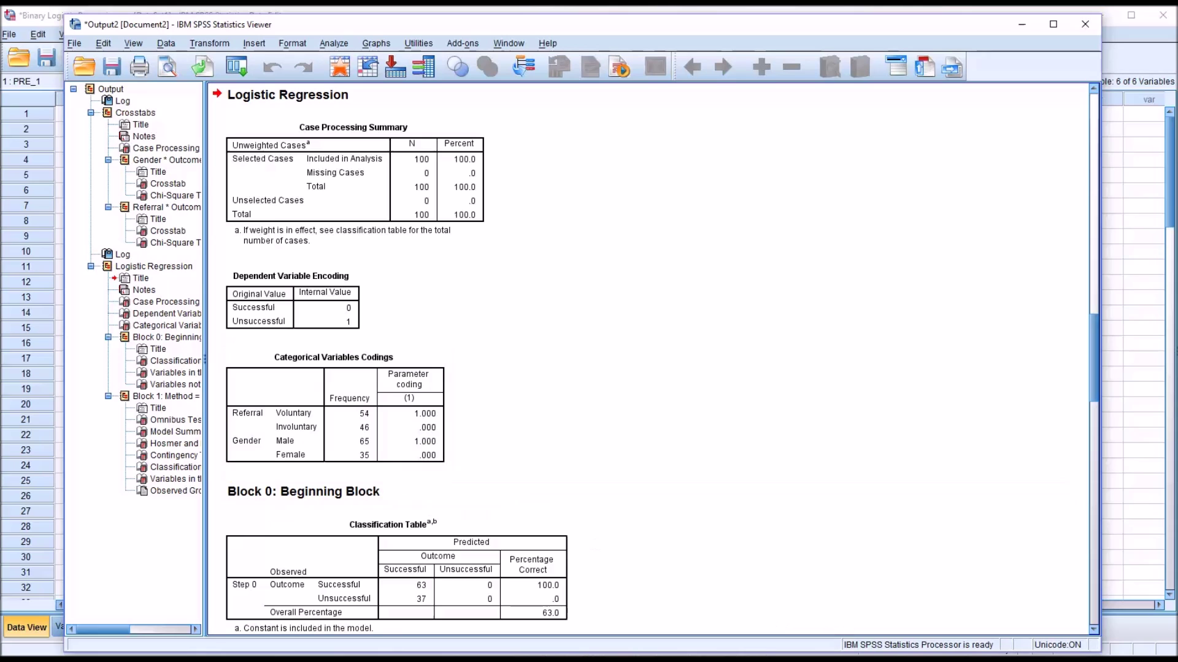
pyautogui.moveTo(1093, 333); pyautogui.dragTo(1090, 421)
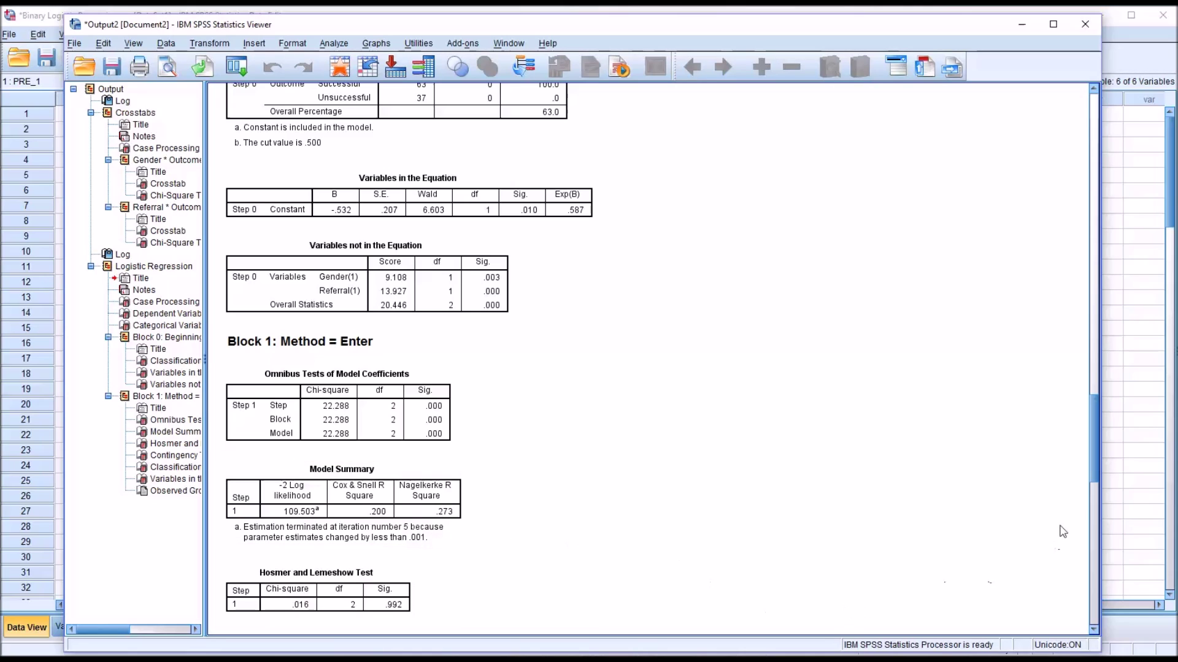
pyautogui.moveTo(1091, 469); pyautogui.dragTo(1087, 542)
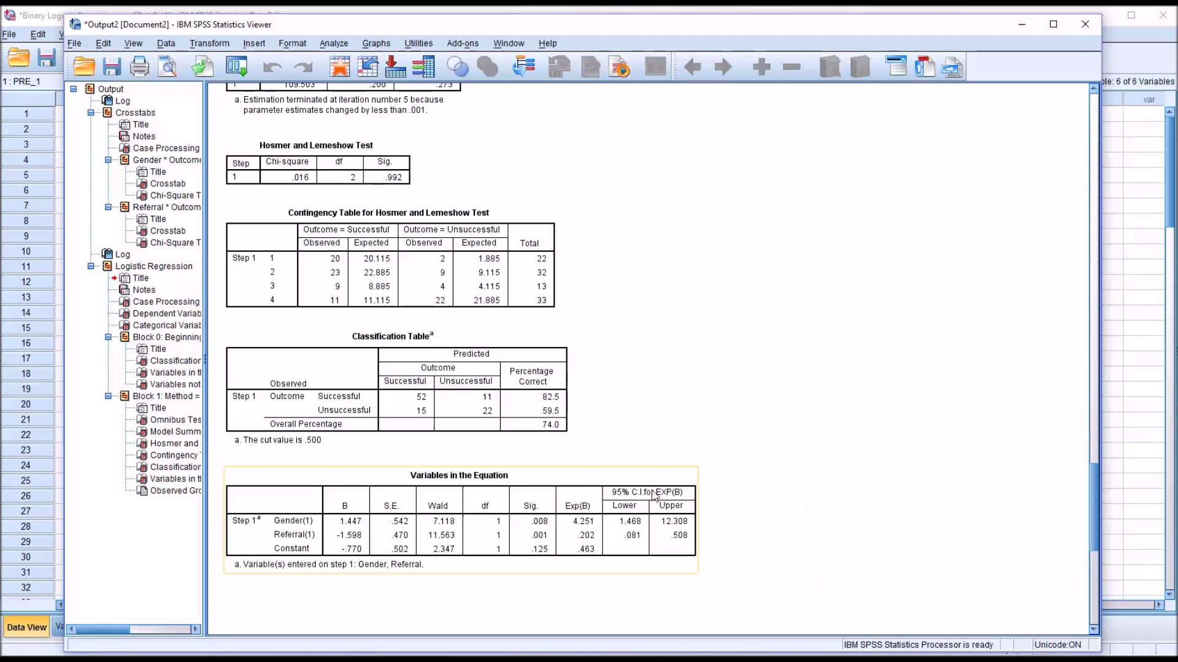
# Step: Examine the Observed Groups and Predicted Probabilities plot for the predicted membership category, and return to the Variables in the Equation table
pyautogui.moveTo(1093, 471); pyautogui.dragTo(1095, 540)
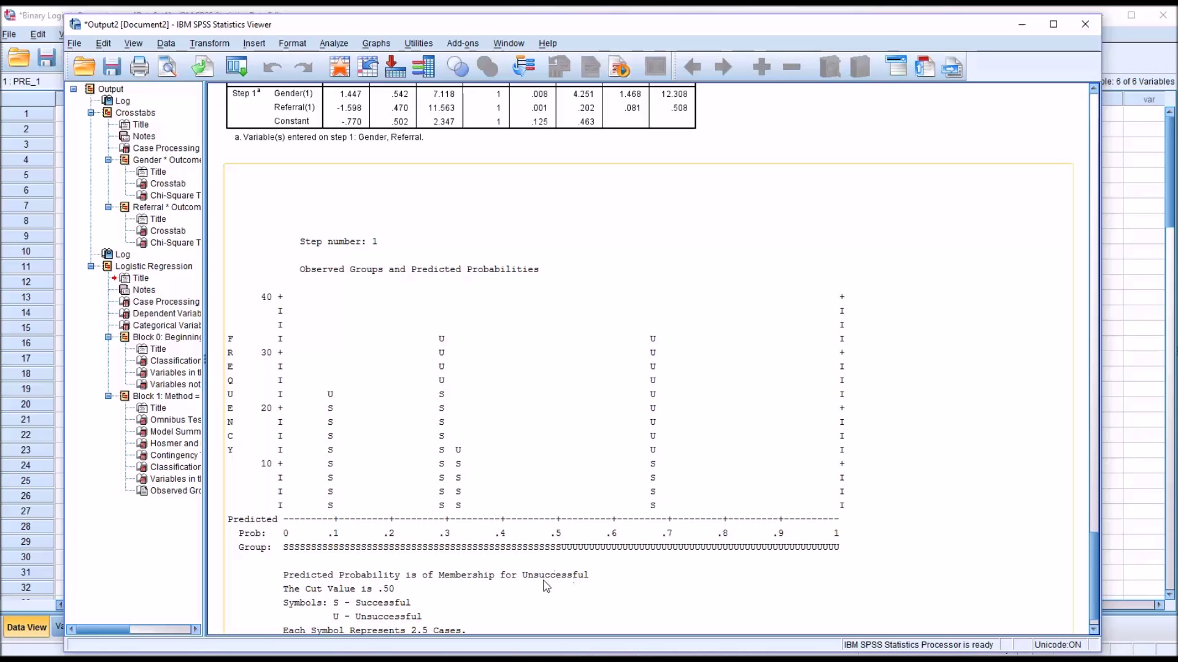
pyautogui.scroll(5, 1044, 544)
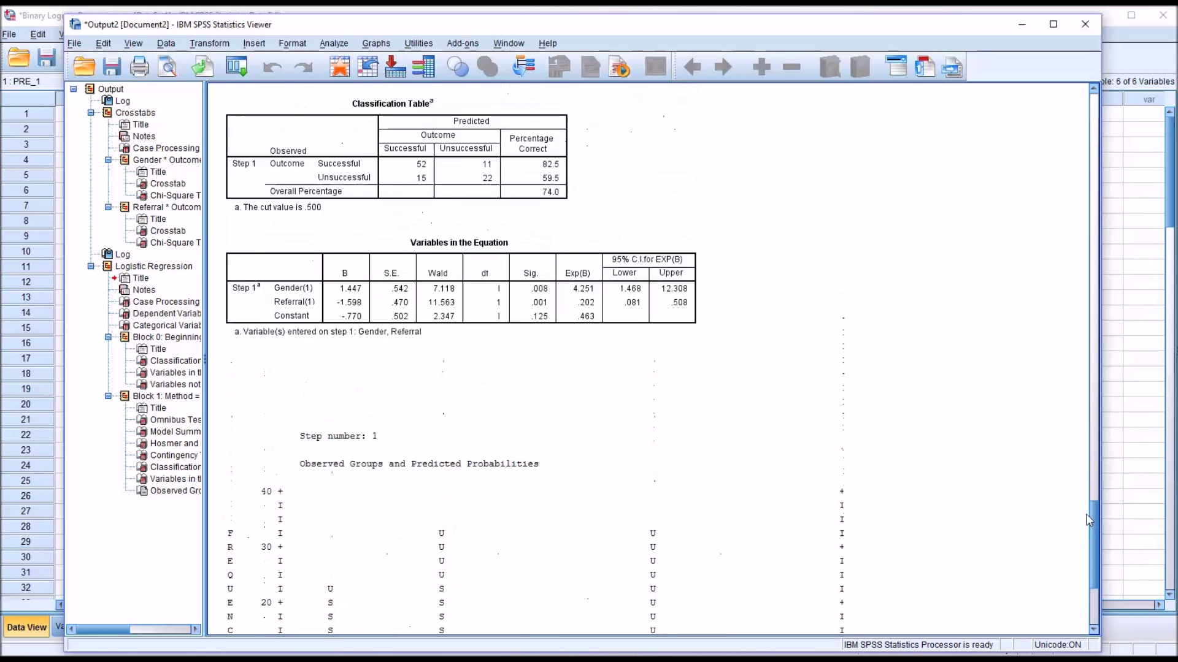
pyautogui.scroll(1, 1083, 497)
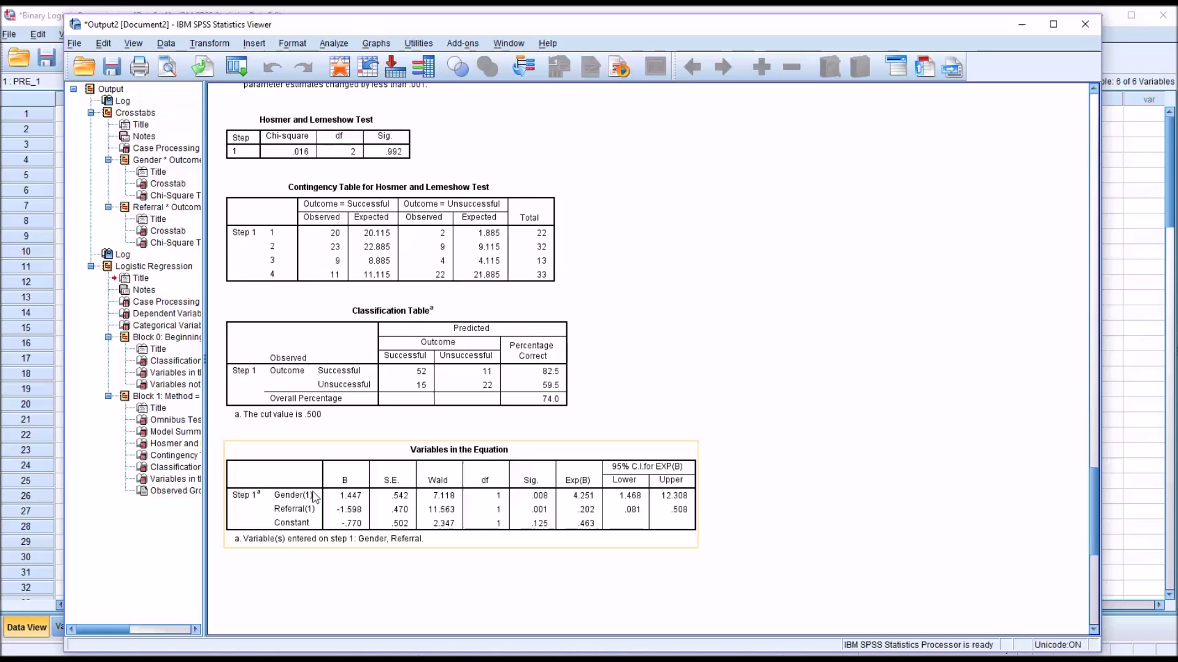
# Step: Compare the value labels with the numeric codes for Gender, Referral and Outcome in the Data Editor, leaving the labels displayed
pyautogui.click(49, 20)
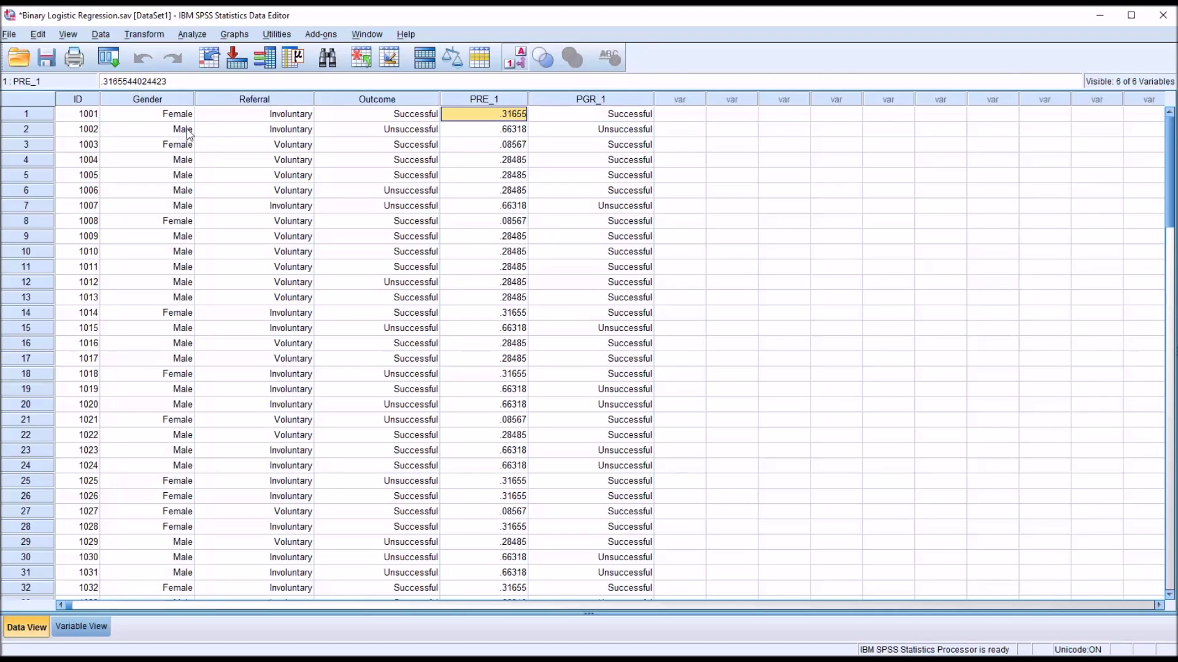
pyautogui.click(519, 61)
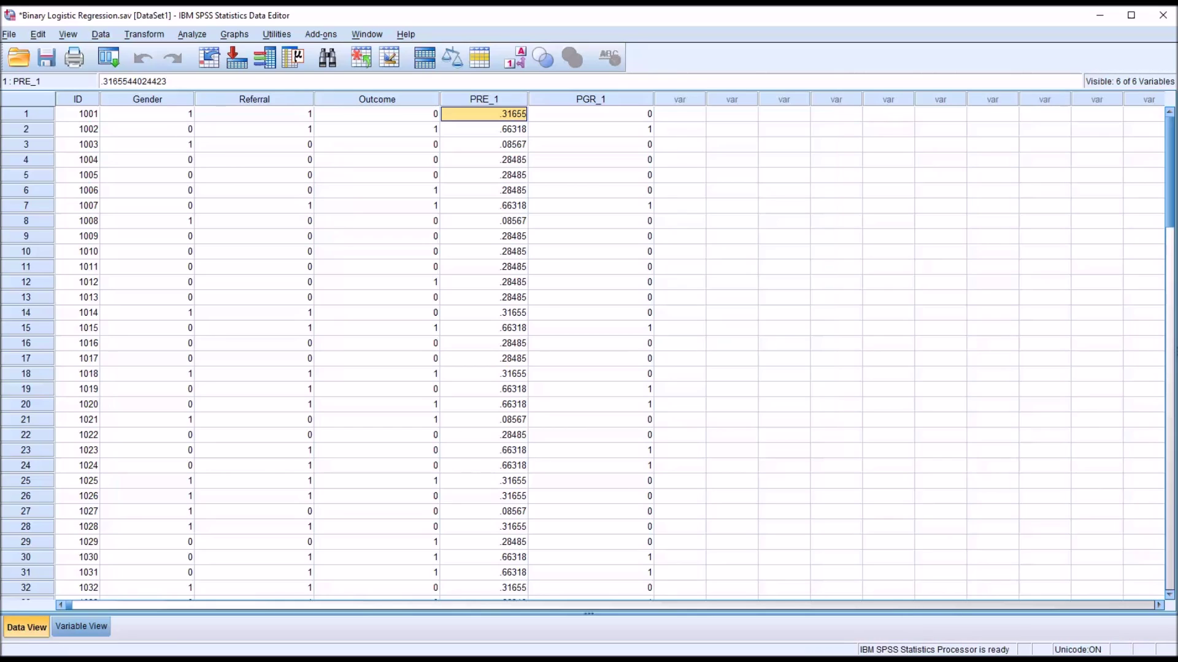
pyautogui.click(261, 150)
pyautogui.click(514, 66)
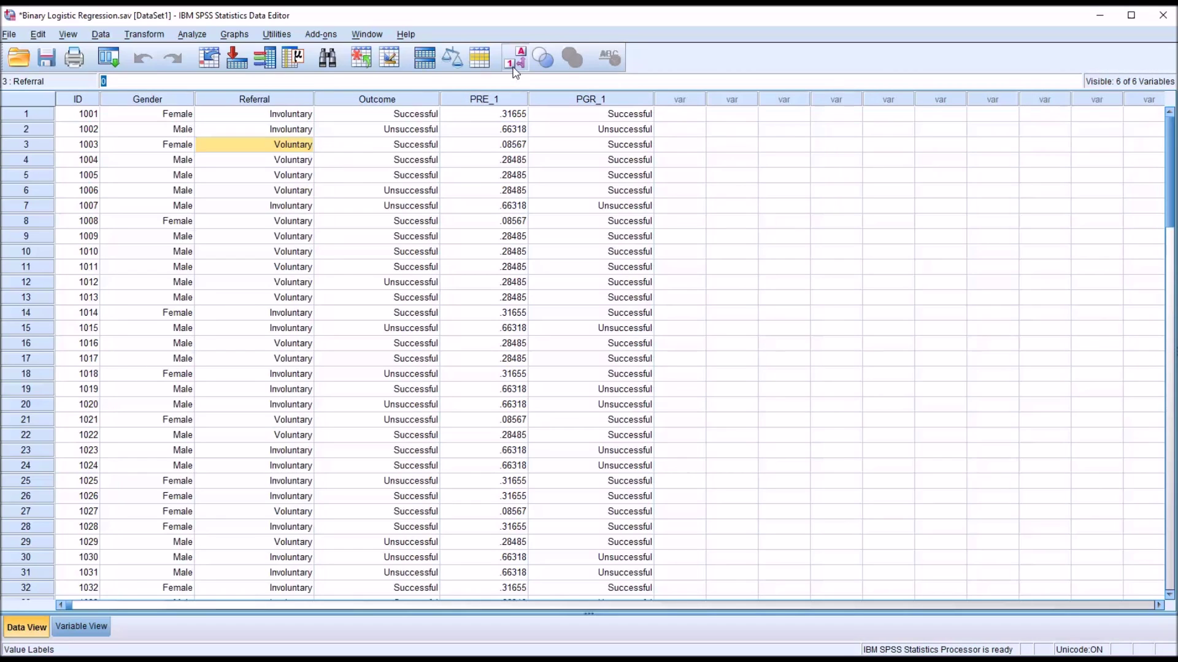
pyautogui.click(515, 67)
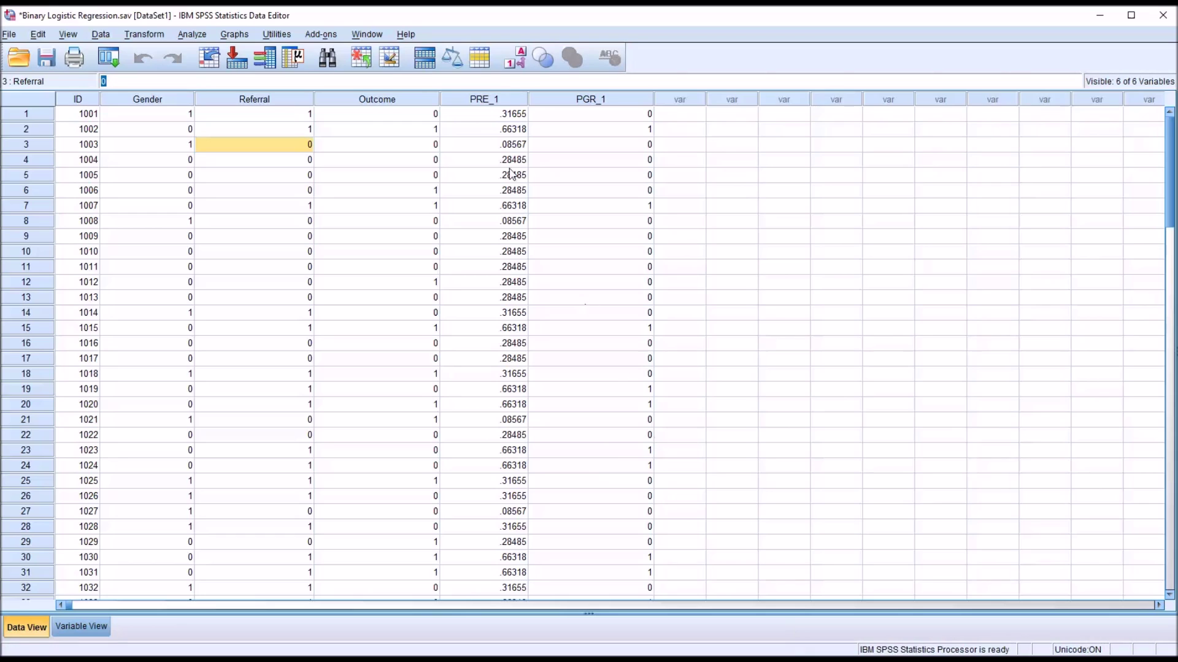
pyautogui.click(519, 57)
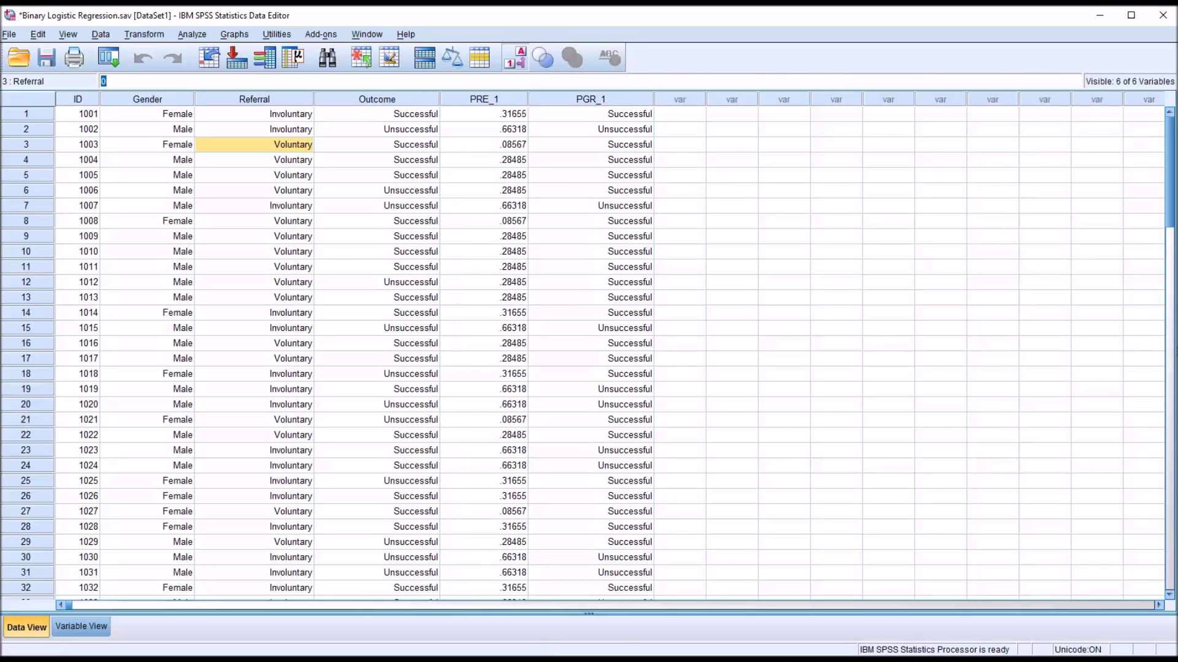
# Step: Return to the output and examine the significance and Exp(B) of the predictors alongside the plot's note on predicted membership
pyautogui.moveTo(478, 660)
pyautogui.click(539, 634)
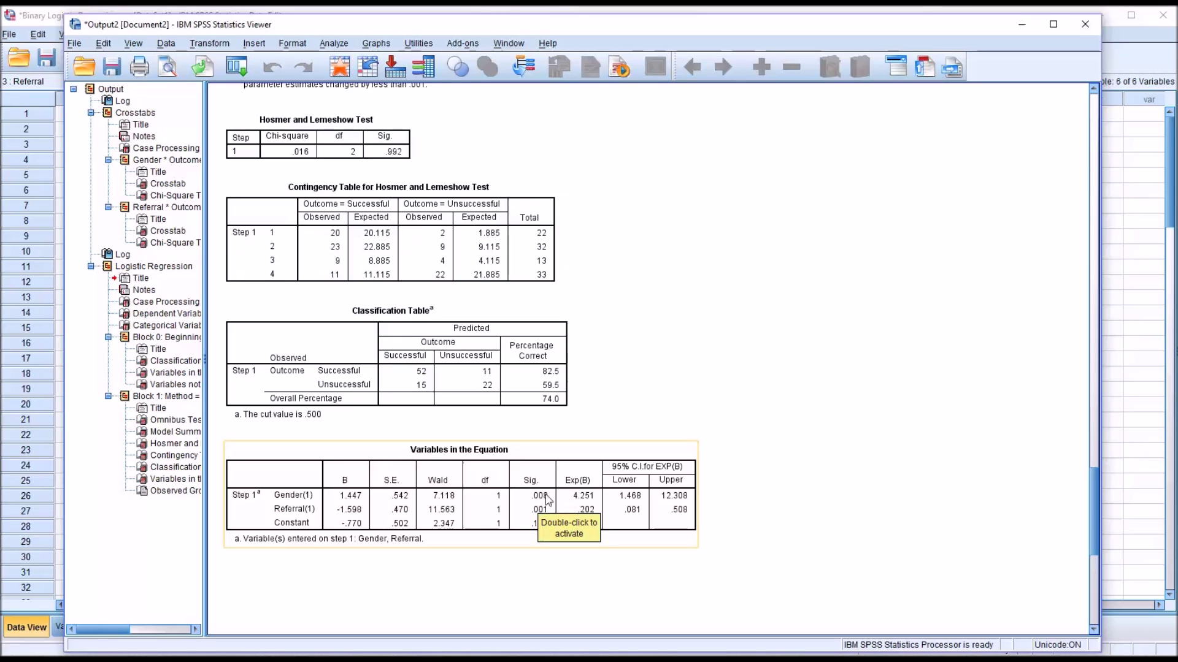
pyautogui.click(535, 598)
pyautogui.click(559, 499)
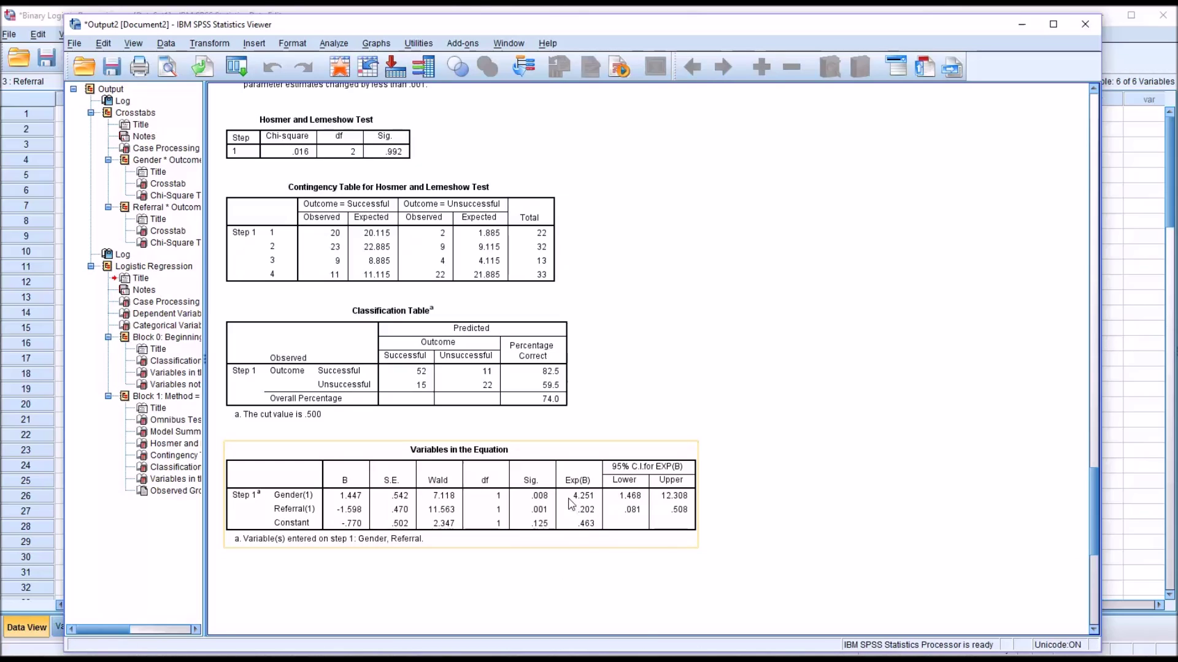
pyautogui.click(791, 604)
pyautogui.click(637, 463)
pyautogui.click(1013, 497)
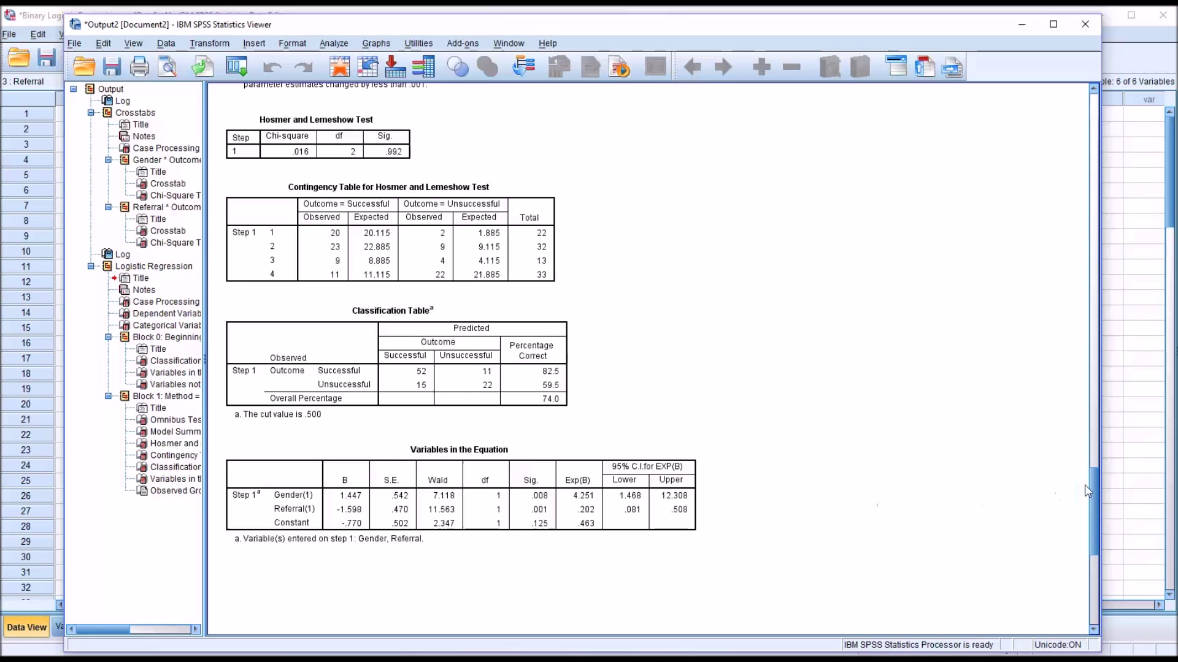
pyautogui.scroll(-10, 1084, 491)
pyautogui.click(390, 559)
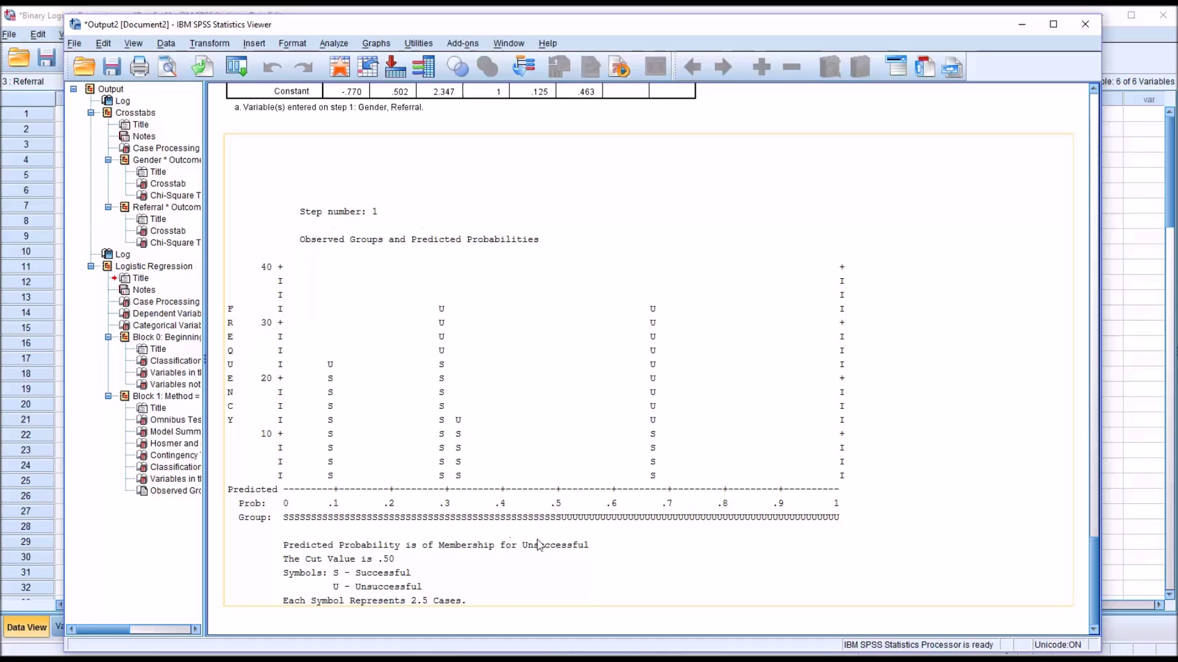
pyautogui.moveTo(1095, 587); pyautogui.dragTo(1086, 519)
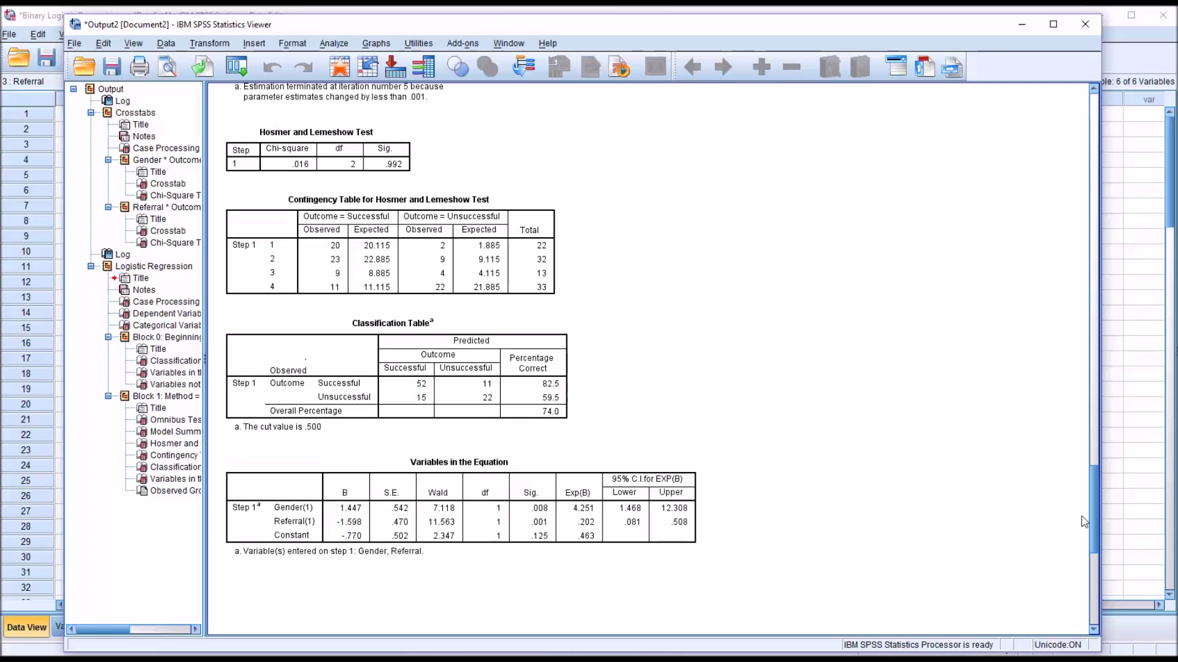
# Step: Examine the Exp(B) and 95% confidence limits for Gender(1) and Referral(1) in the Variables in the Equation table
pyautogui.click(641, 498)
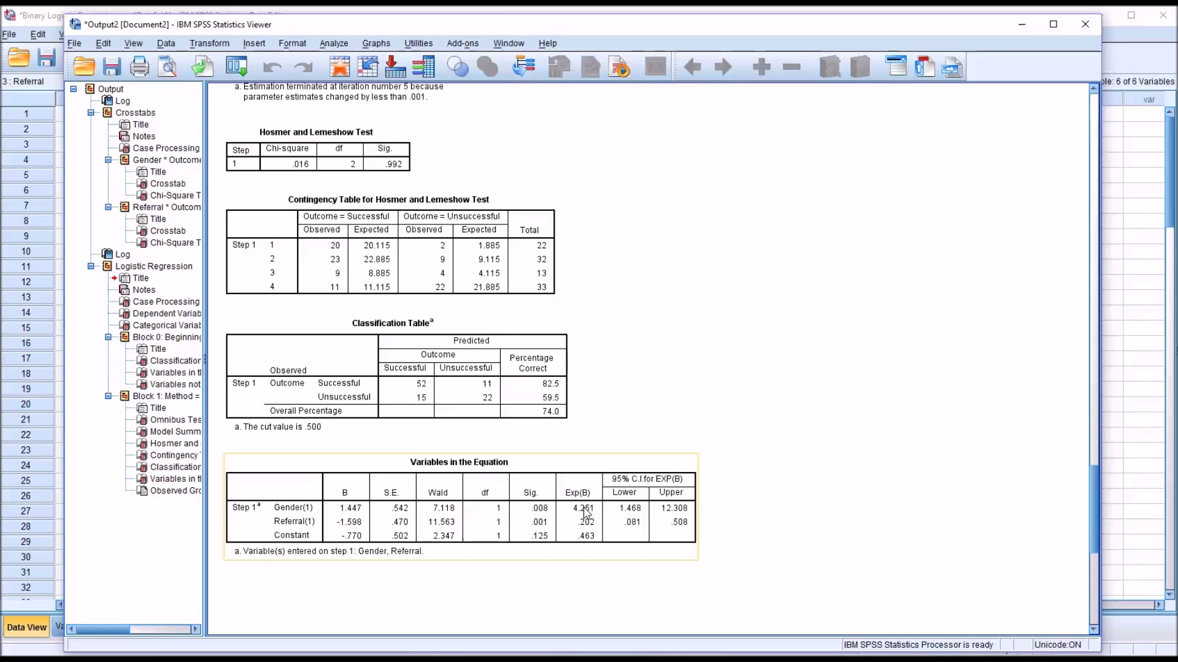
pyautogui.click(767, 597)
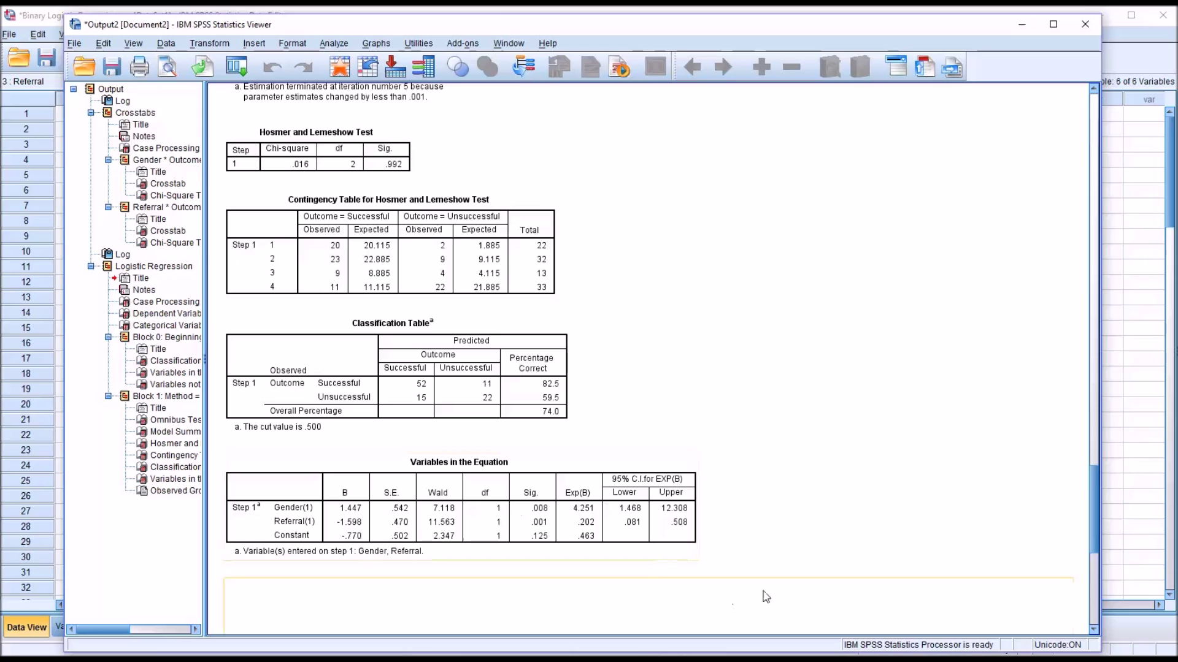
pyautogui.click(576, 532)
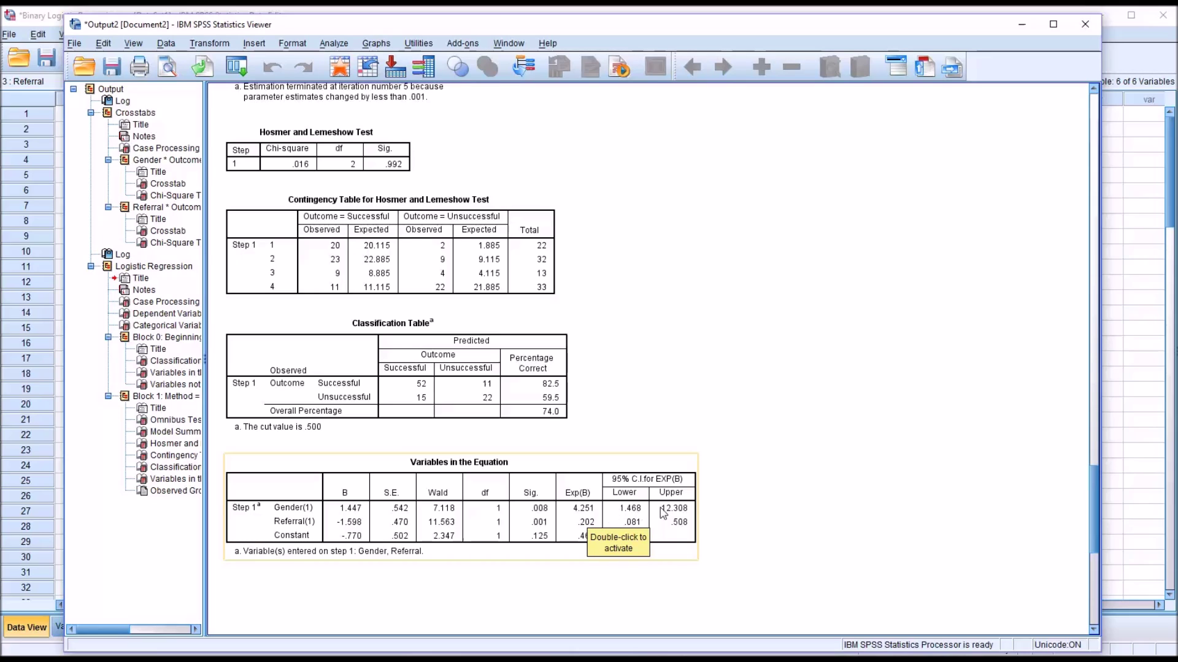
pyautogui.click(722, 509)
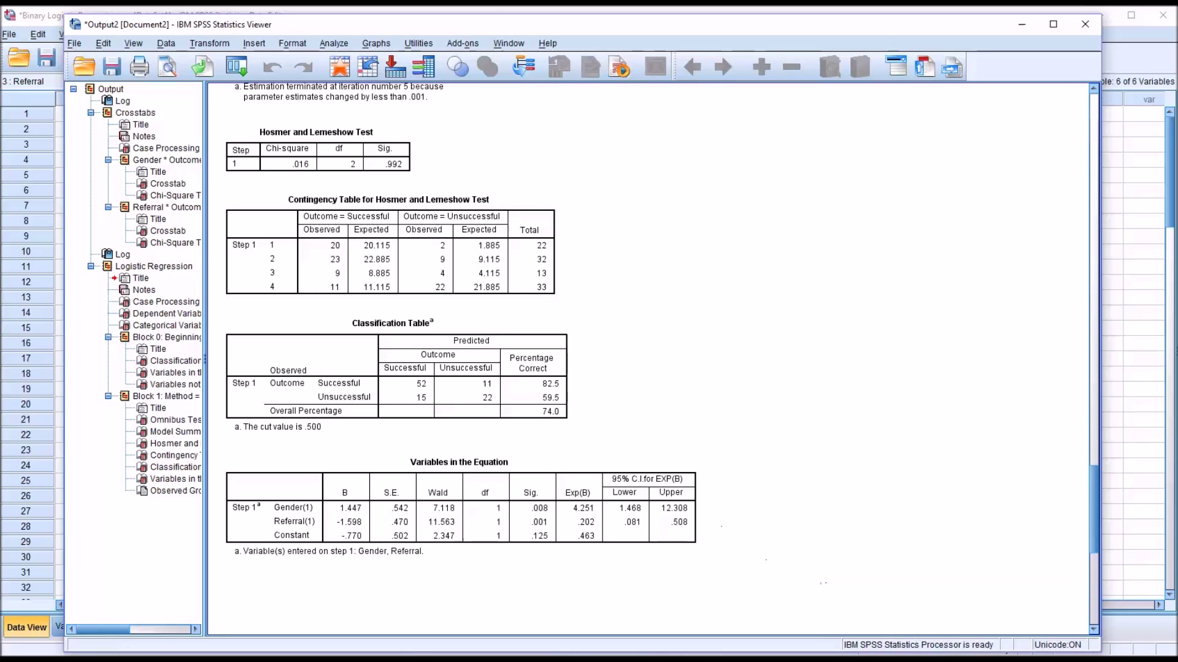
pyautogui.click(608, 487)
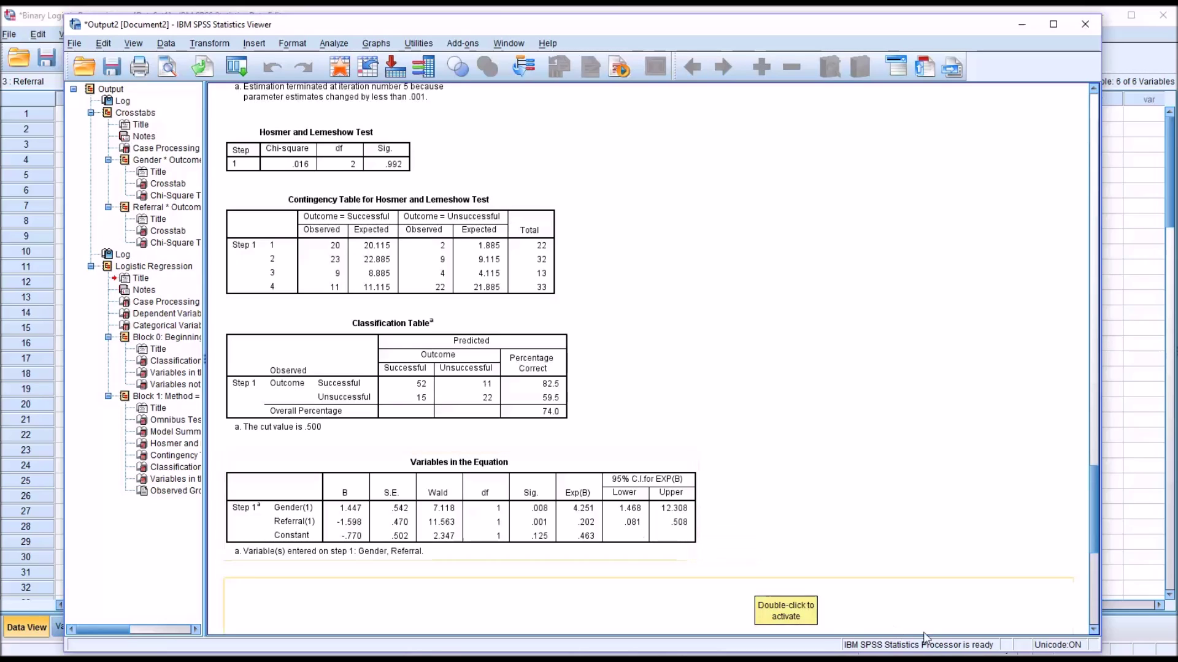
pyautogui.click(307, 518)
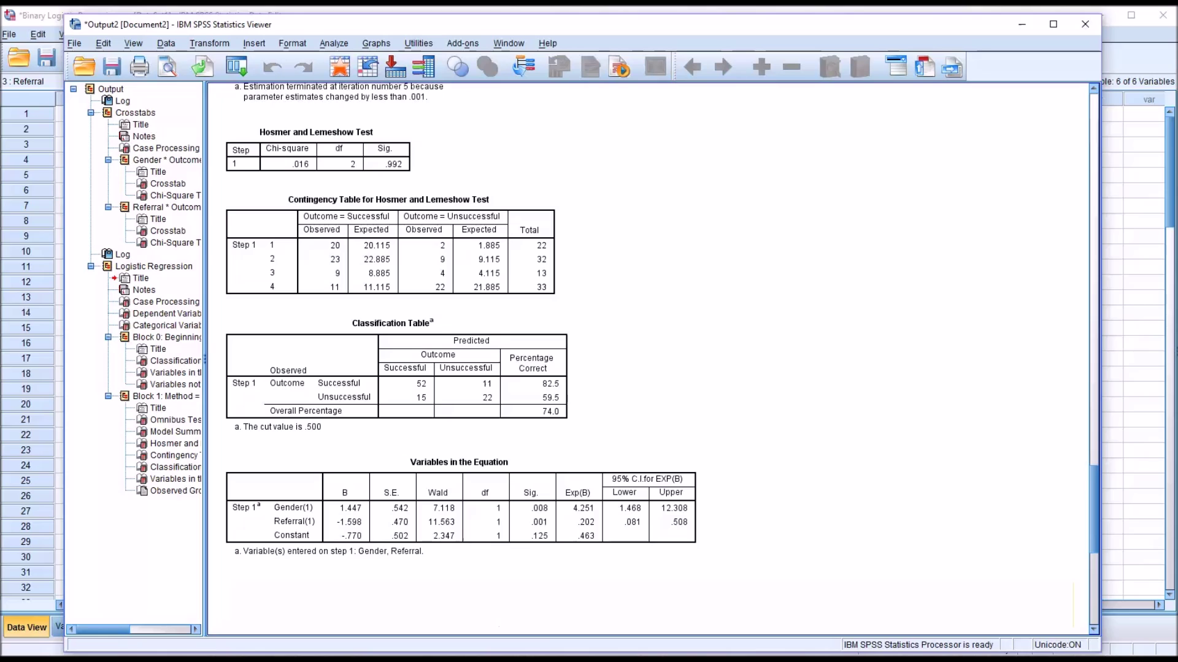
# Step: Calculate the inverse of Referral's odds ratio as 1 ÷ 0.202 in Calculator, and close it
pyautogui.click(512, 650)
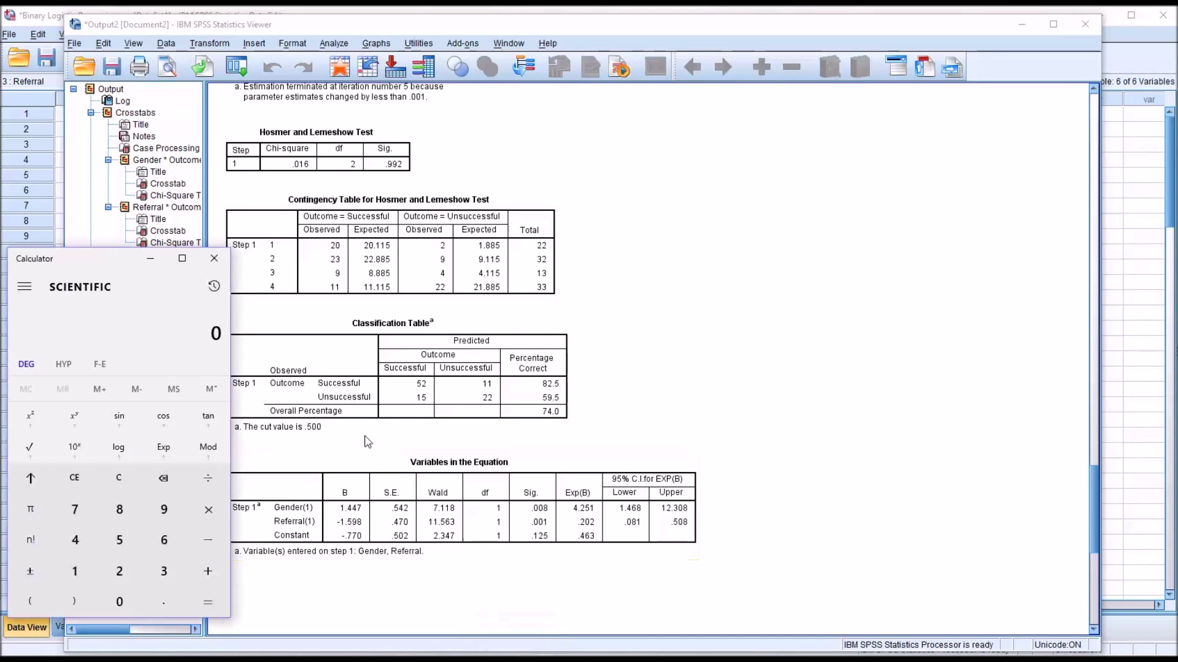
pyautogui.moveTo(121, 261); pyautogui.dragTo(172, 200)
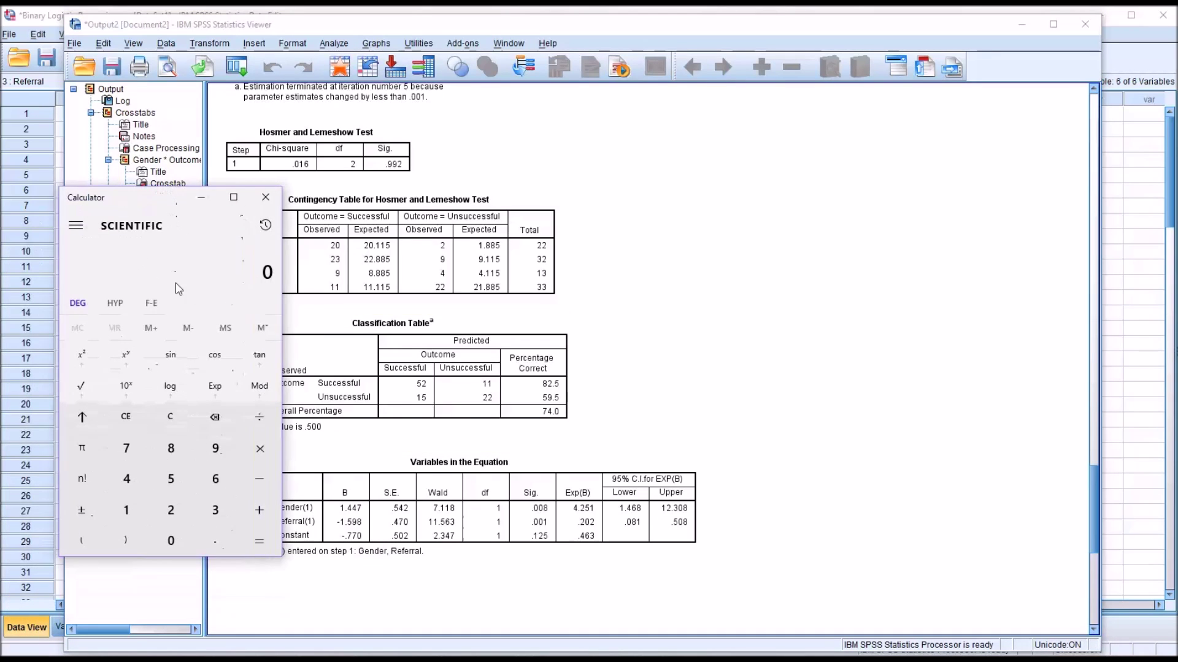
pyautogui.write('1')
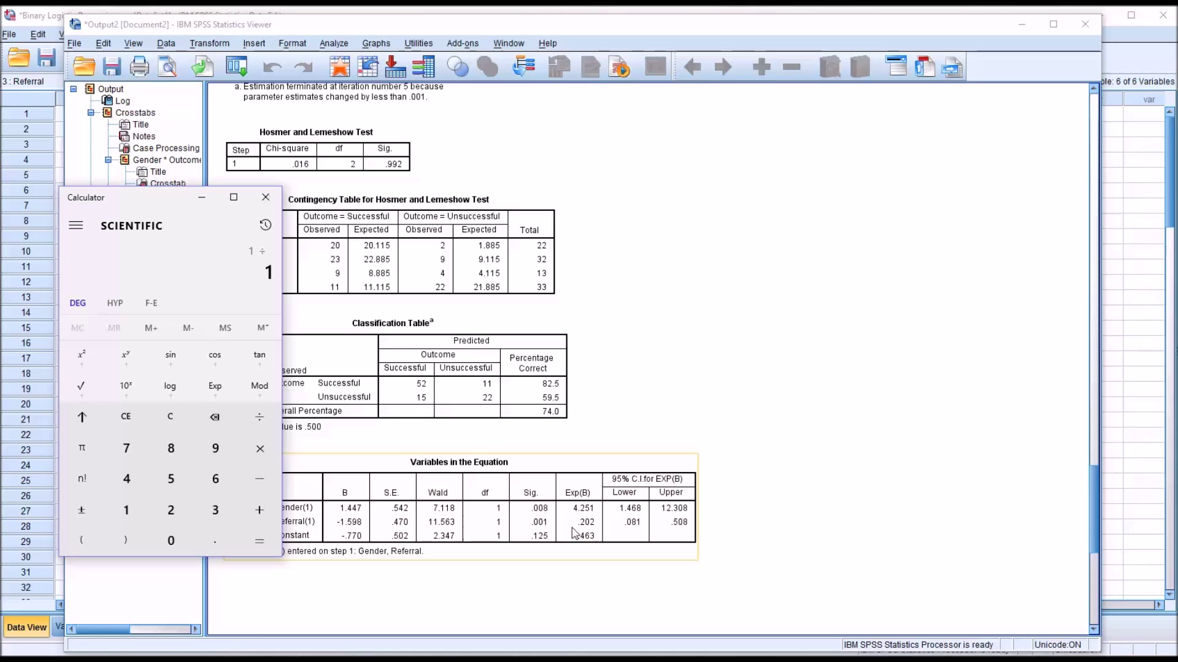
pyautogui.write('.202')
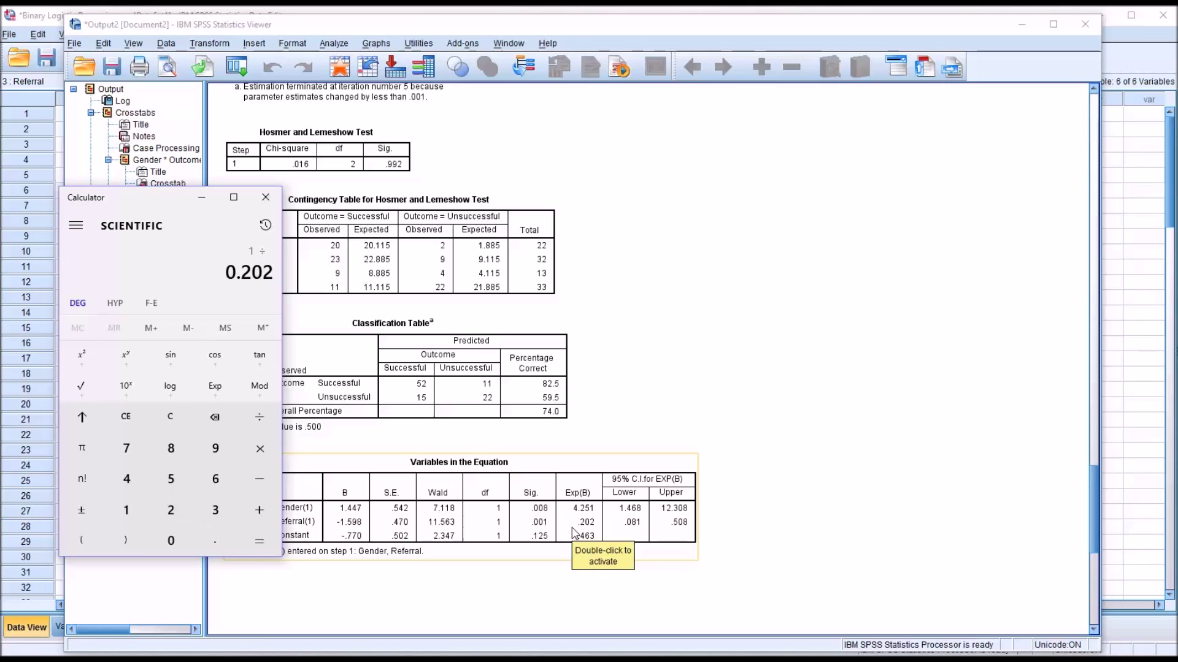
pyautogui.press('Return')
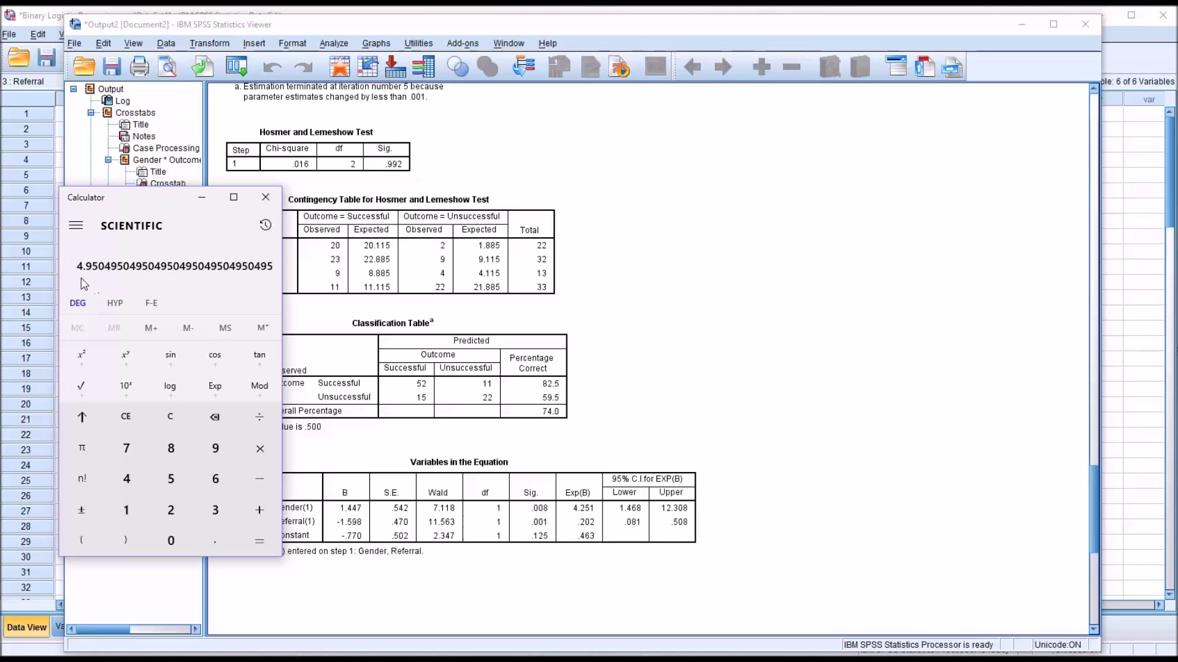
pyautogui.click(266, 197)
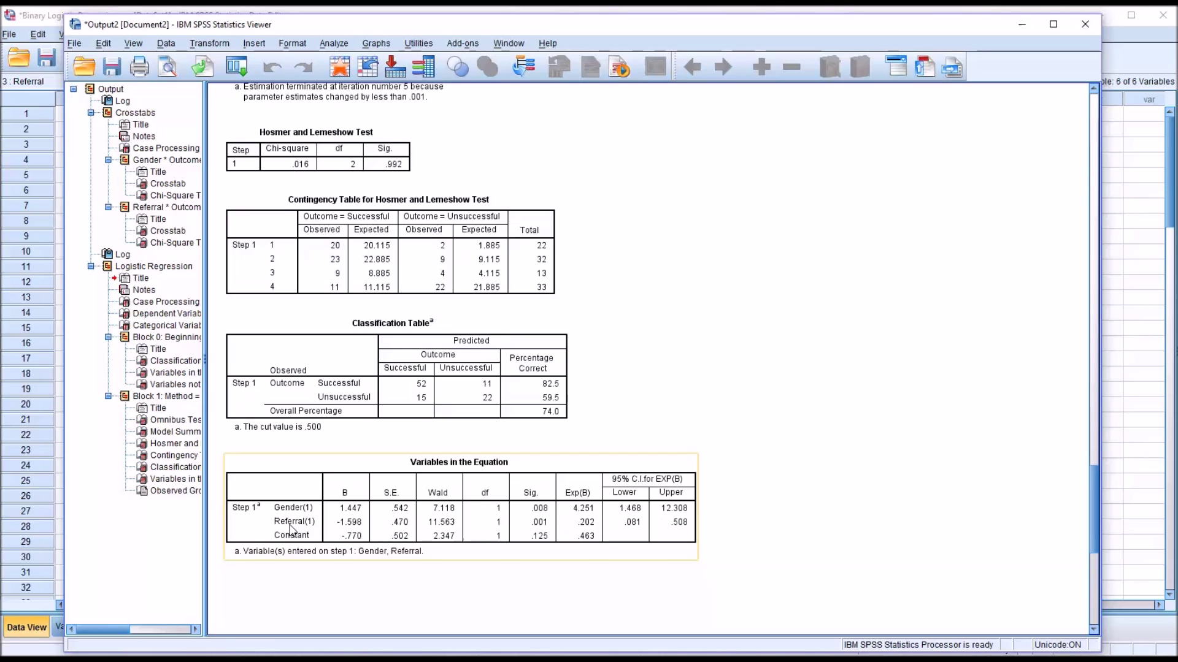
# Step: Examine the Referral(1) row of the Variables in the Equation table to interpret its odds ratio and confidence interval
pyautogui.click(744, 544)
pyautogui.click(365, 552)
pyautogui.click(582, 565)
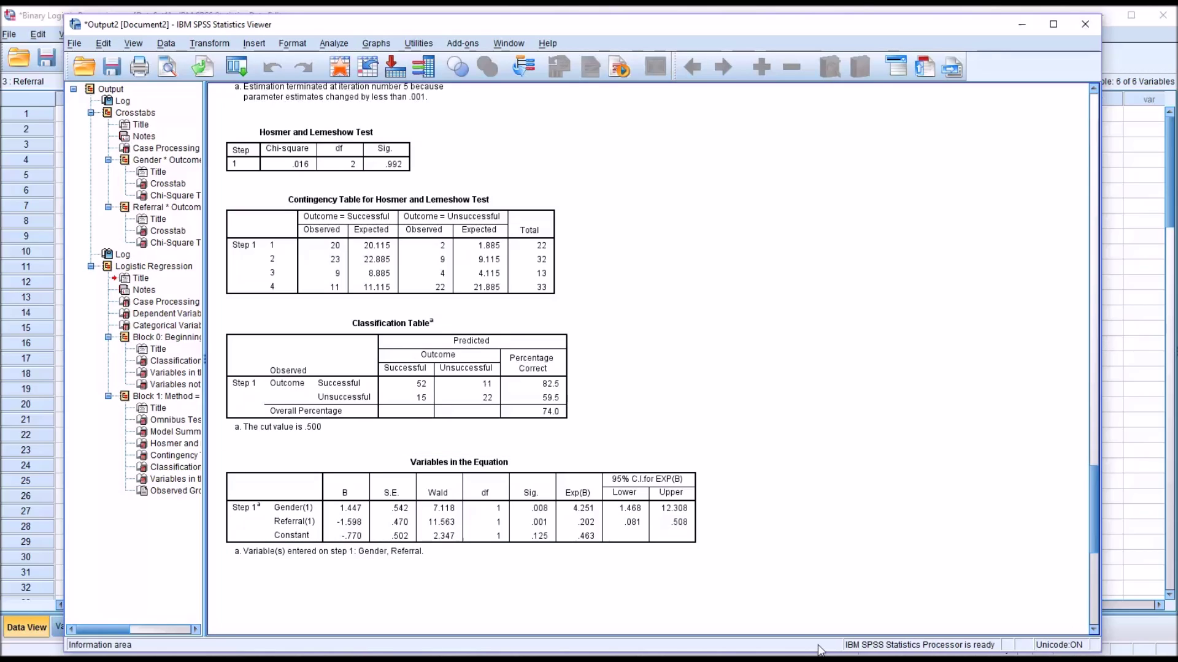
pyautogui.click(602, 487)
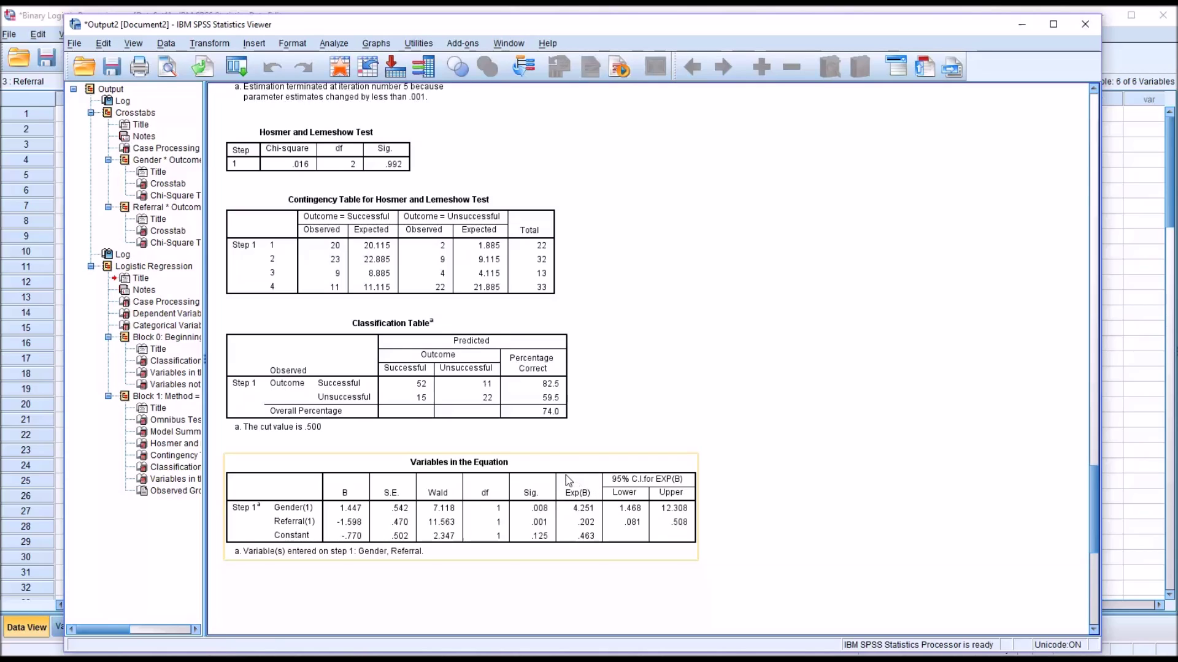
pyautogui.click(862, 570)
pyautogui.click(842, 584)
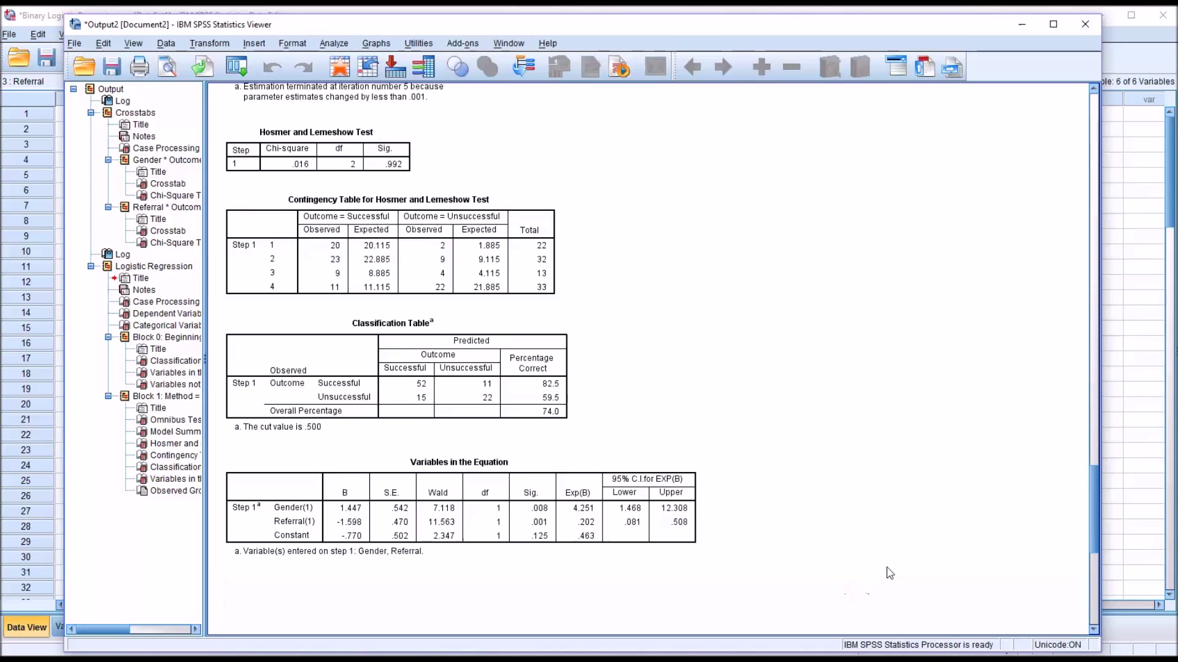
pyautogui.press('Delete')
pyautogui.click(584, 521)
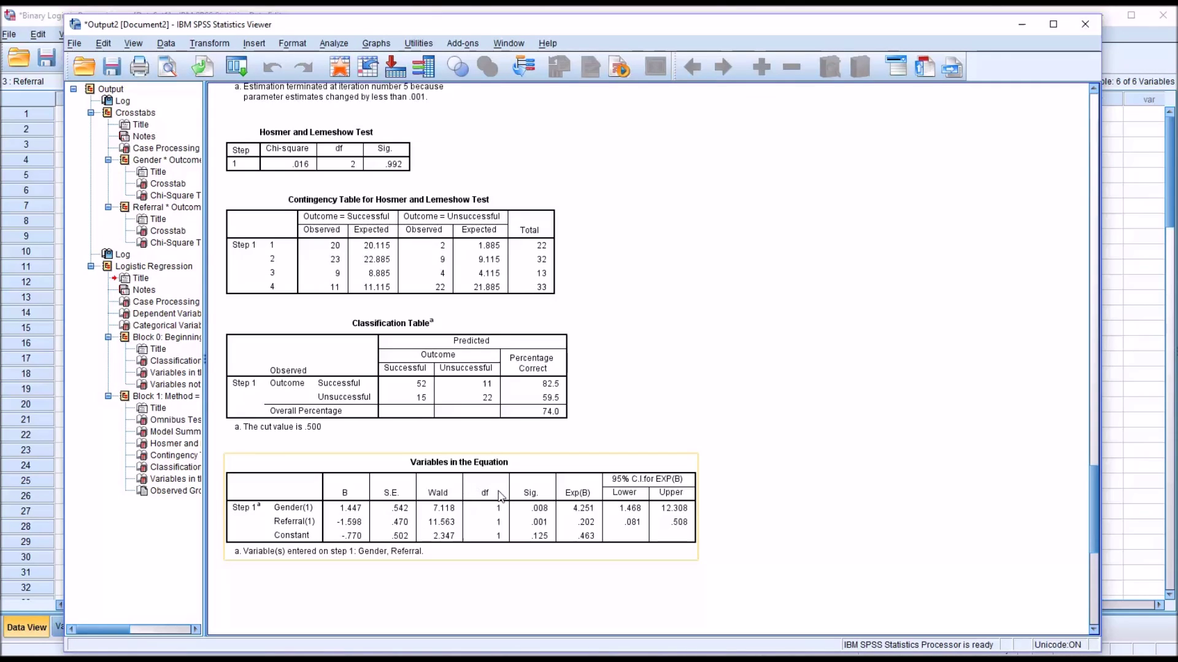
pyautogui.click(749, 491)
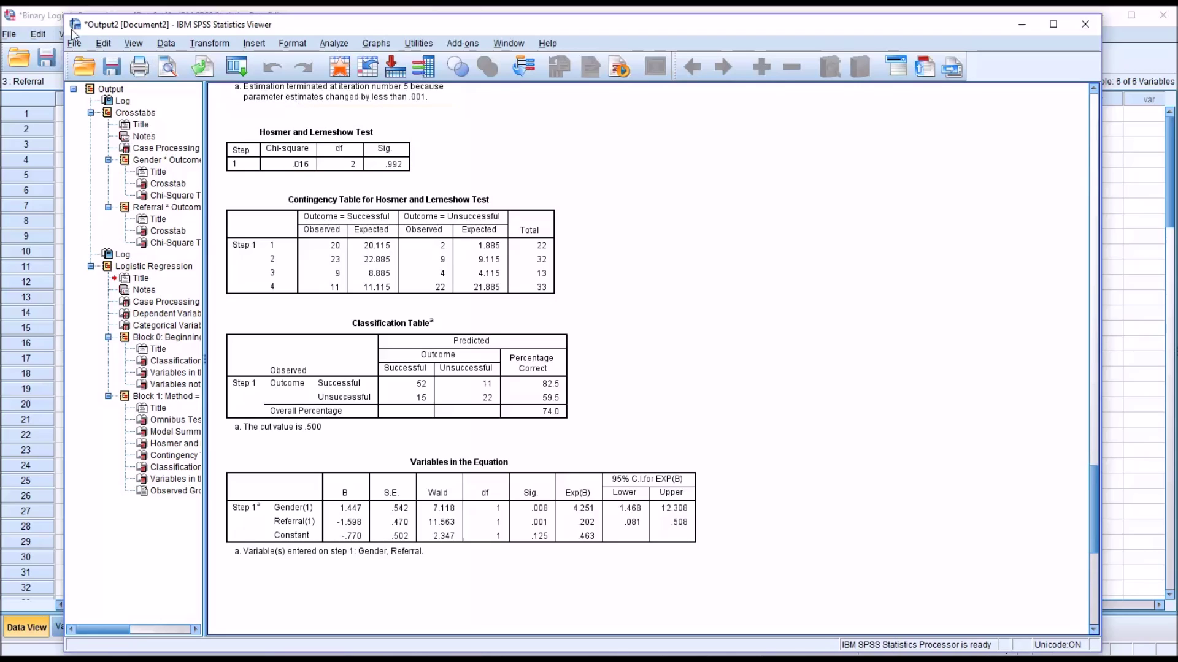
# Step: Inspect the saved predicted probabilities in PRE_1 and predicted groups in PGR_1 for the first cases in the Data Editor
pyautogui.click(47, 23)
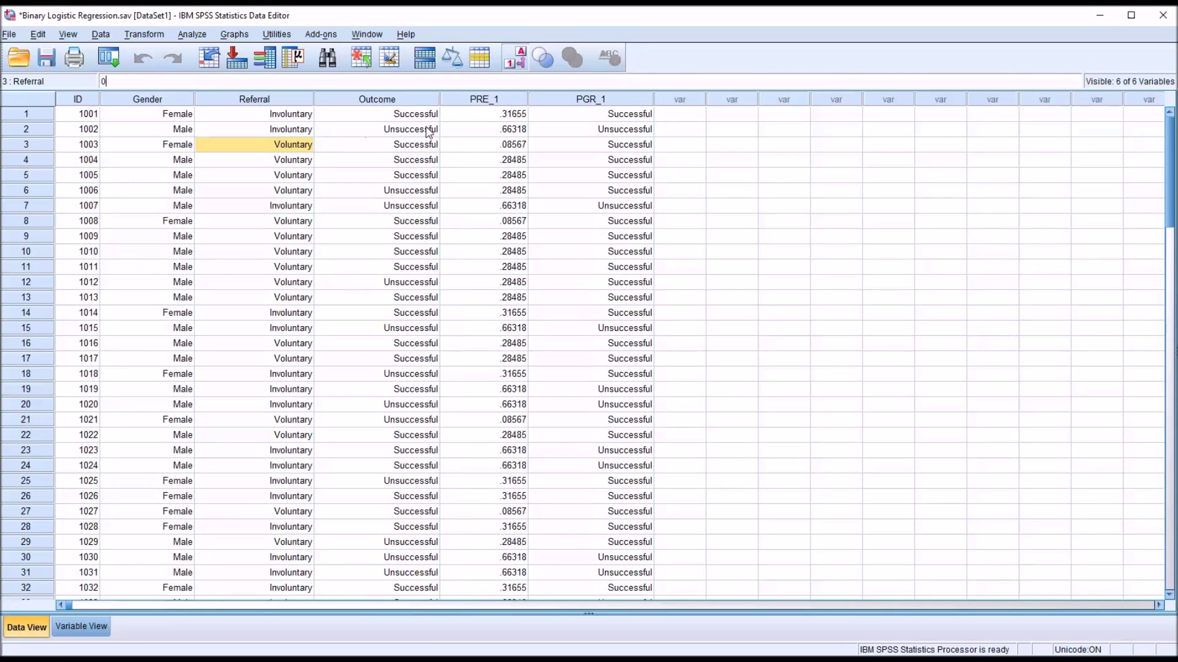
pyautogui.click(484, 114)
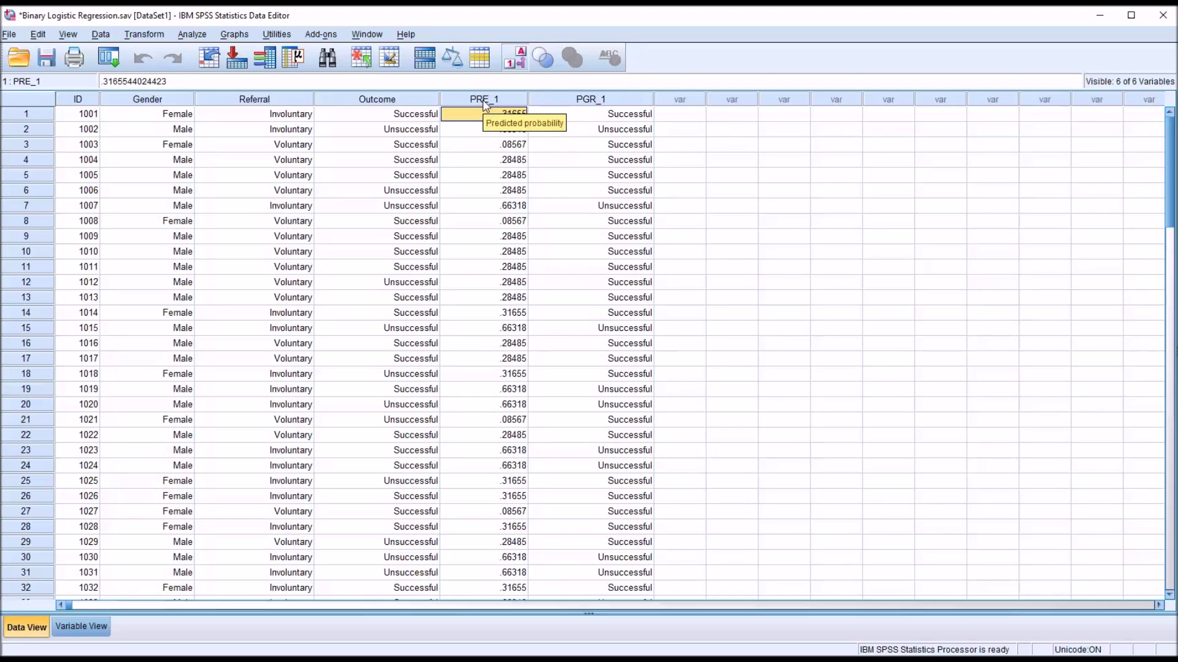
pyautogui.click(571, 102)
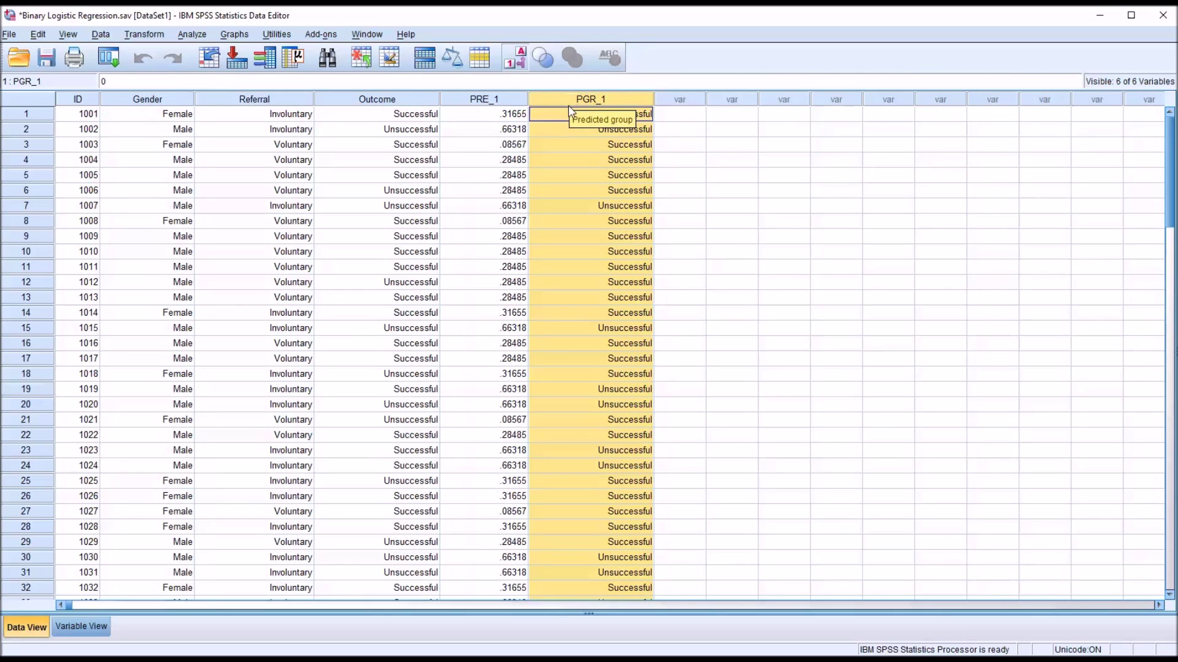
pyautogui.click(677, 114)
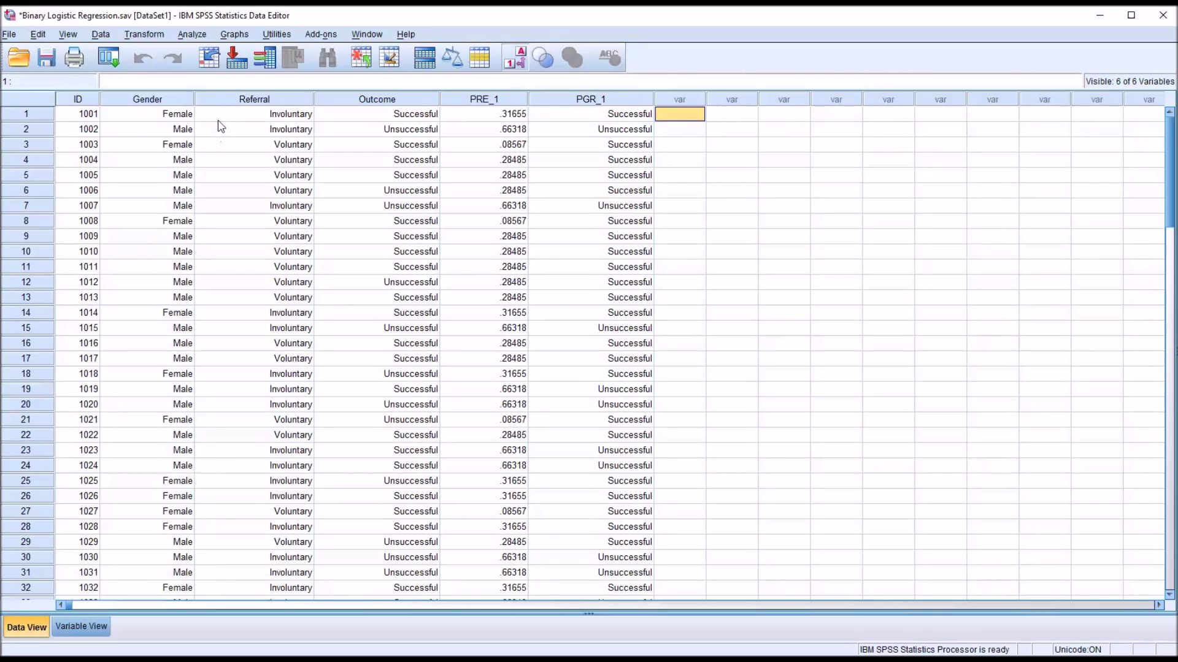
pyautogui.click(472, 118)
pyautogui.click(471, 131)
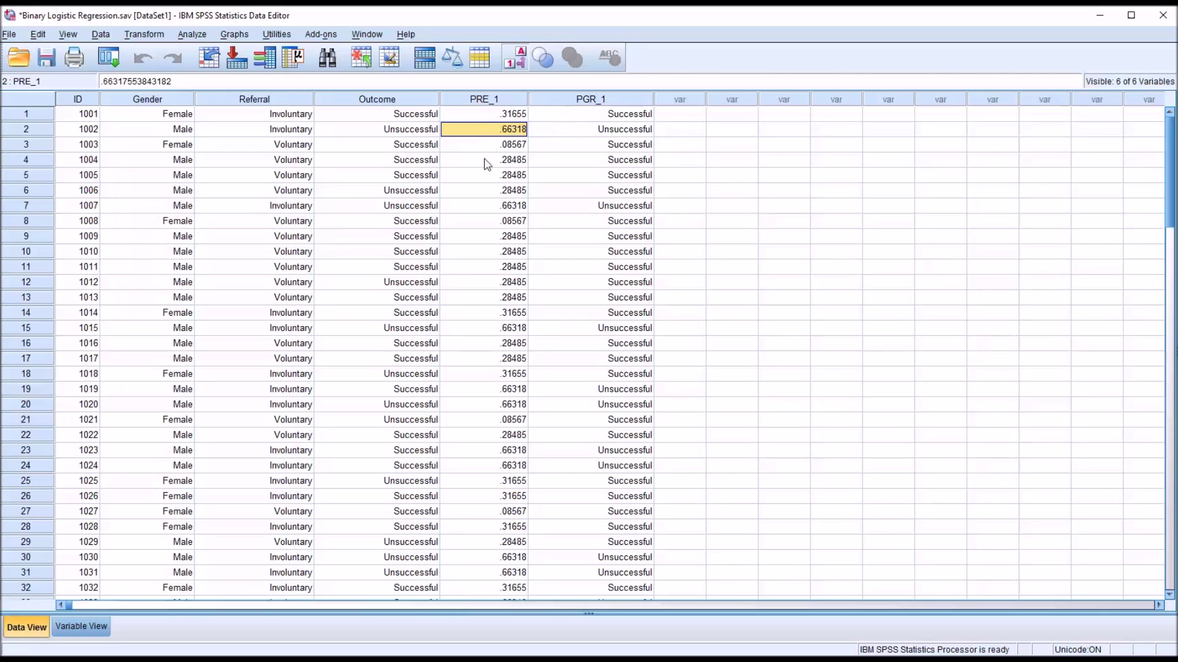
# Step: Examine the first case's Gender and Referral values against its predicted probability in PRE_1 and predicted group in PGR_1
pyautogui.click(477, 118)
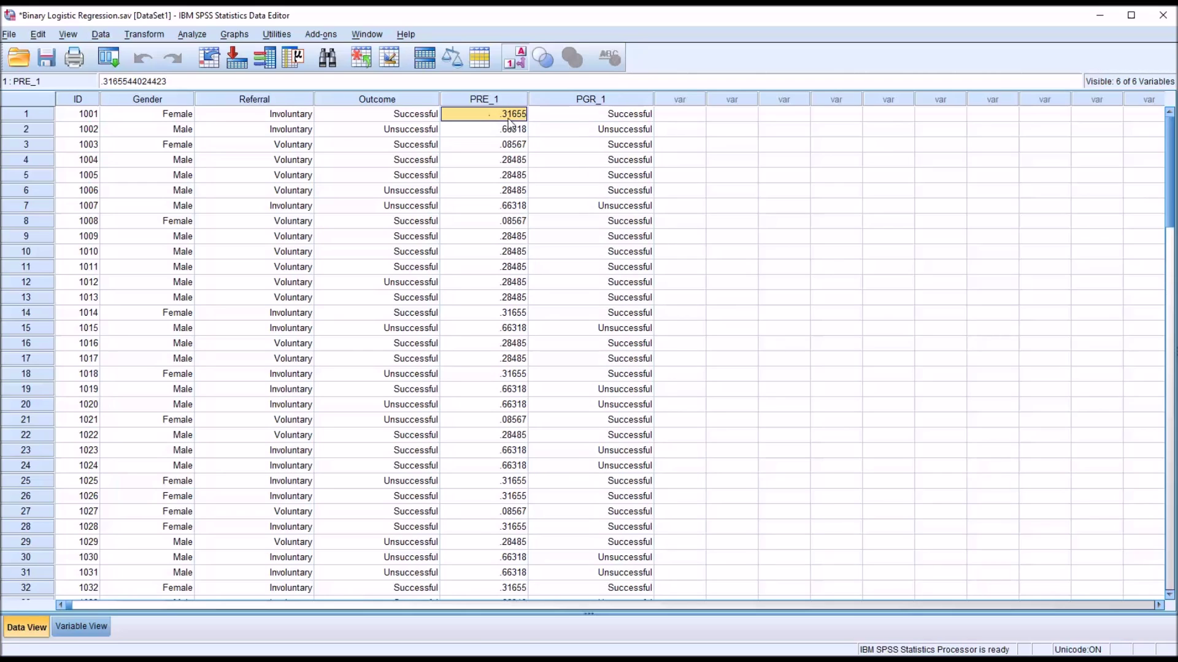
pyautogui.click(161, 118)
pyautogui.click(243, 119)
pyautogui.click(188, 119)
pyautogui.click(227, 118)
pyautogui.click(178, 117)
pyautogui.click(220, 116)
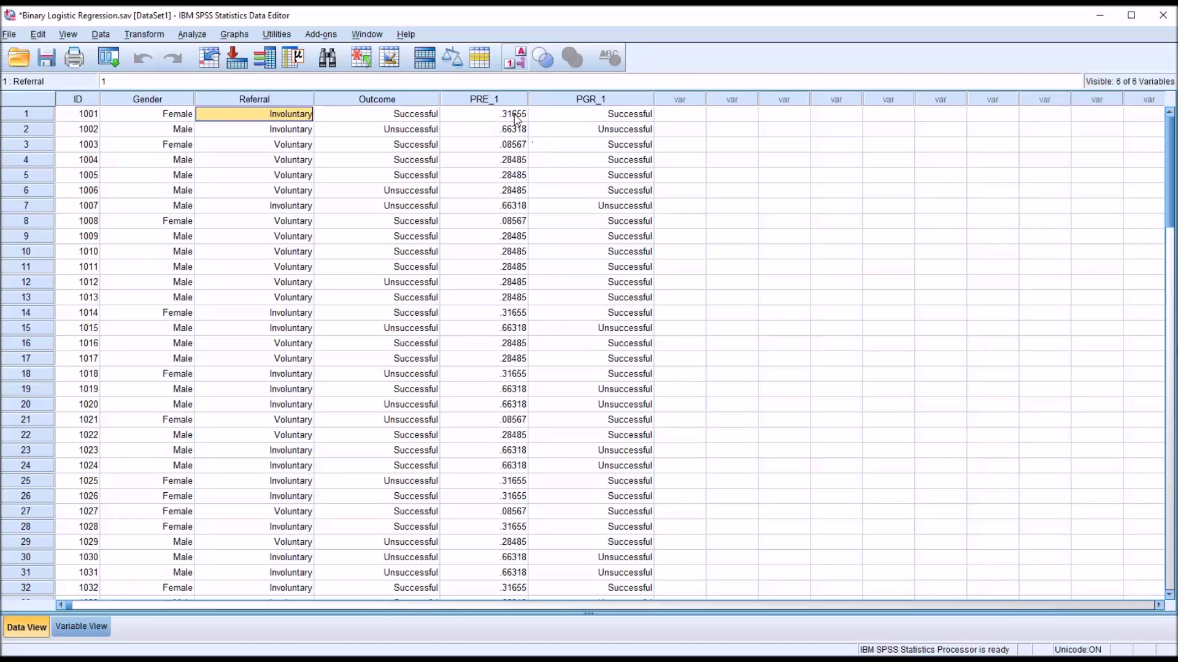
pyautogui.click(542, 117)
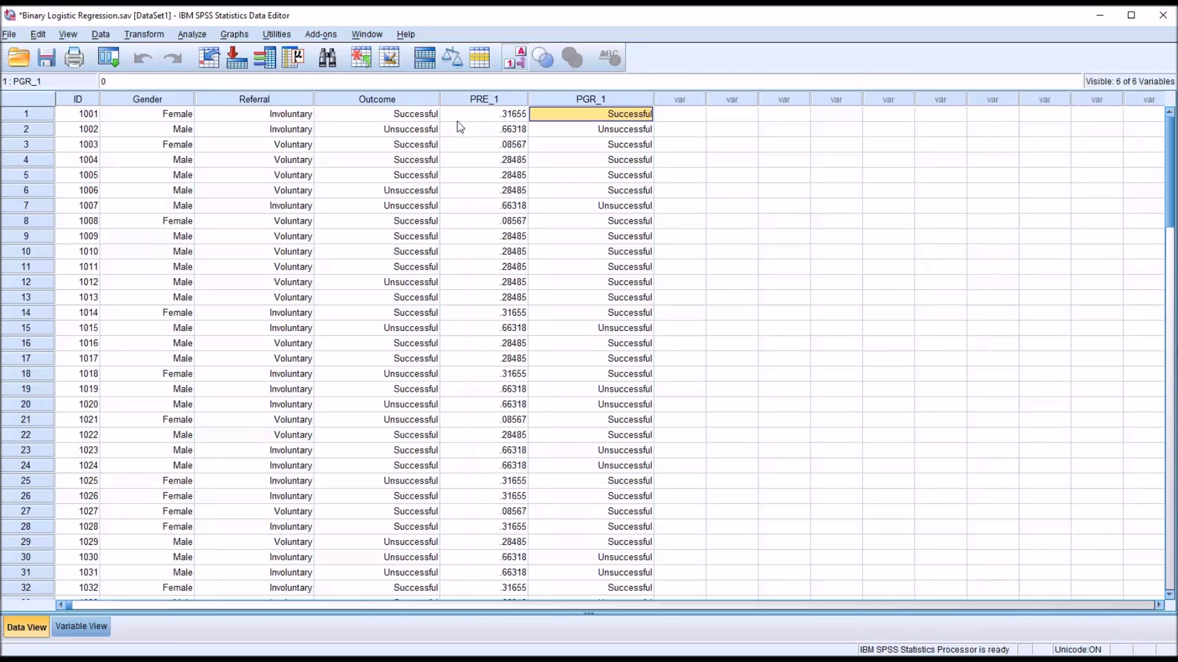
pyautogui.click(164, 114)
pyautogui.click(224, 120)
pyautogui.click(184, 120)
pyautogui.click(219, 120)
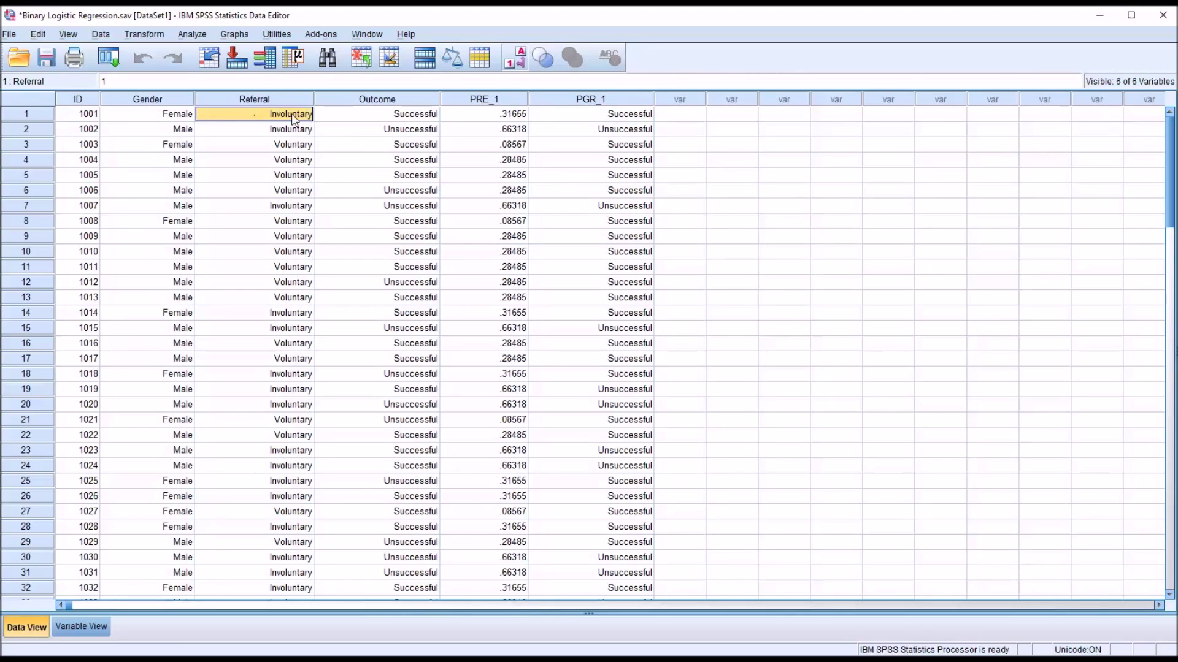
pyautogui.click(582, 117)
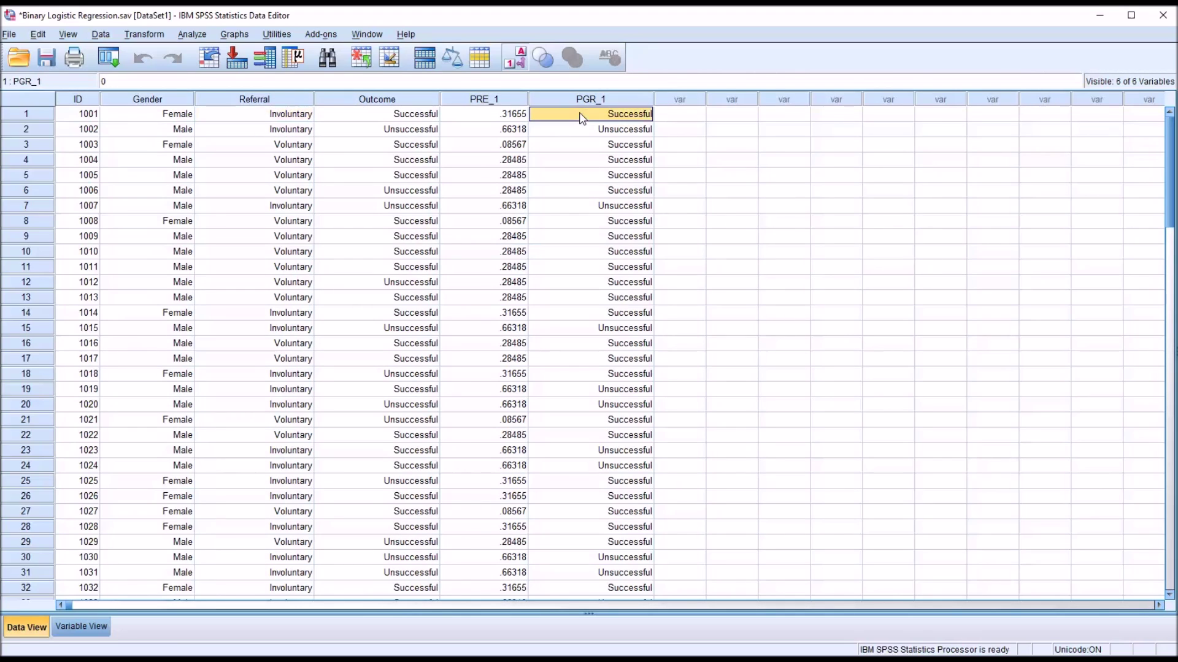
# Step: Compare Gender and Referral with the predicted probability in PRE_1 and predicted group in PGR_1 for the second, third and fourth cases
pyautogui.click(174, 132)
pyautogui.click(254, 132)
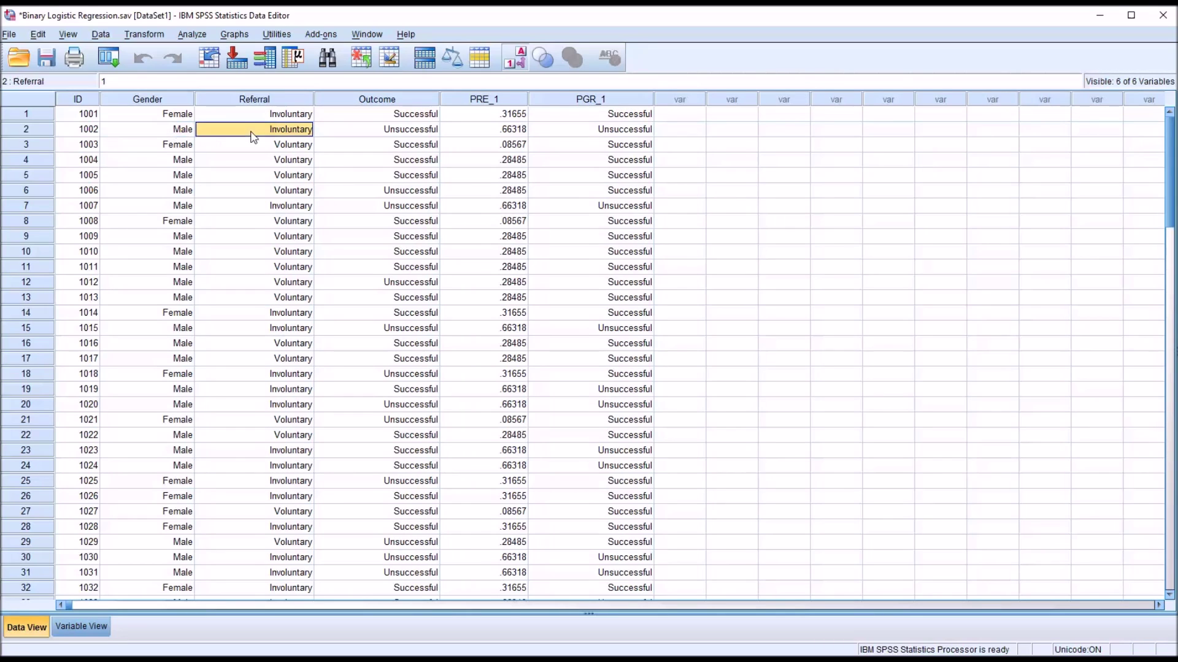
pyautogui.click(485, 132)
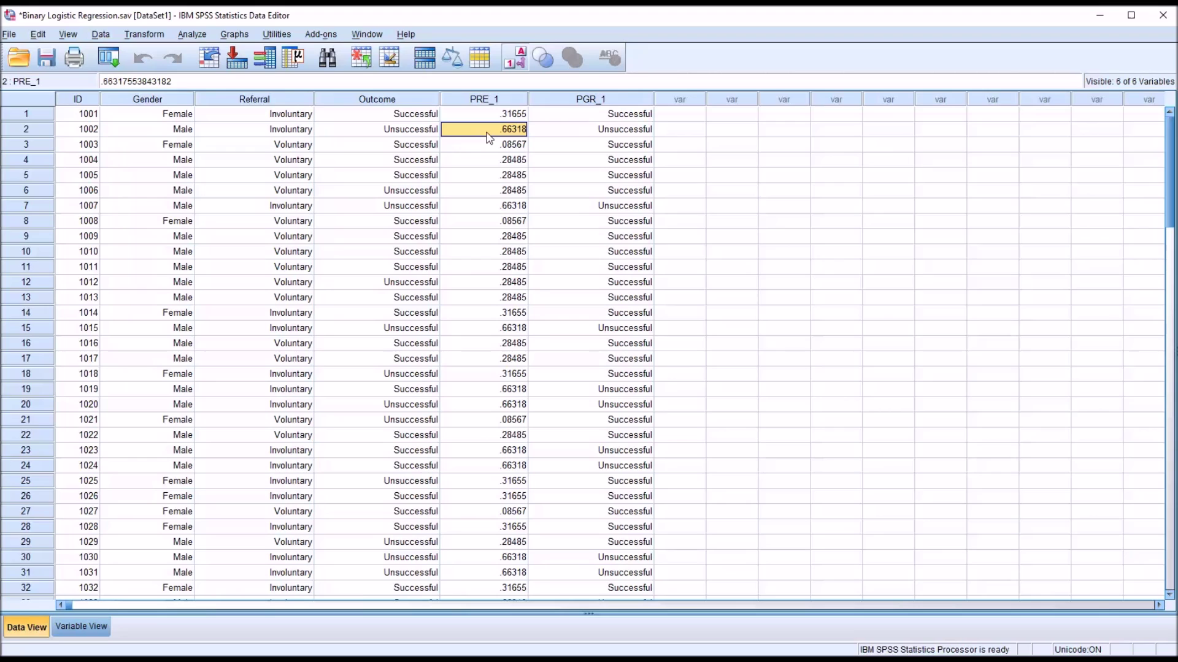
pyautogui.click(586, 132)
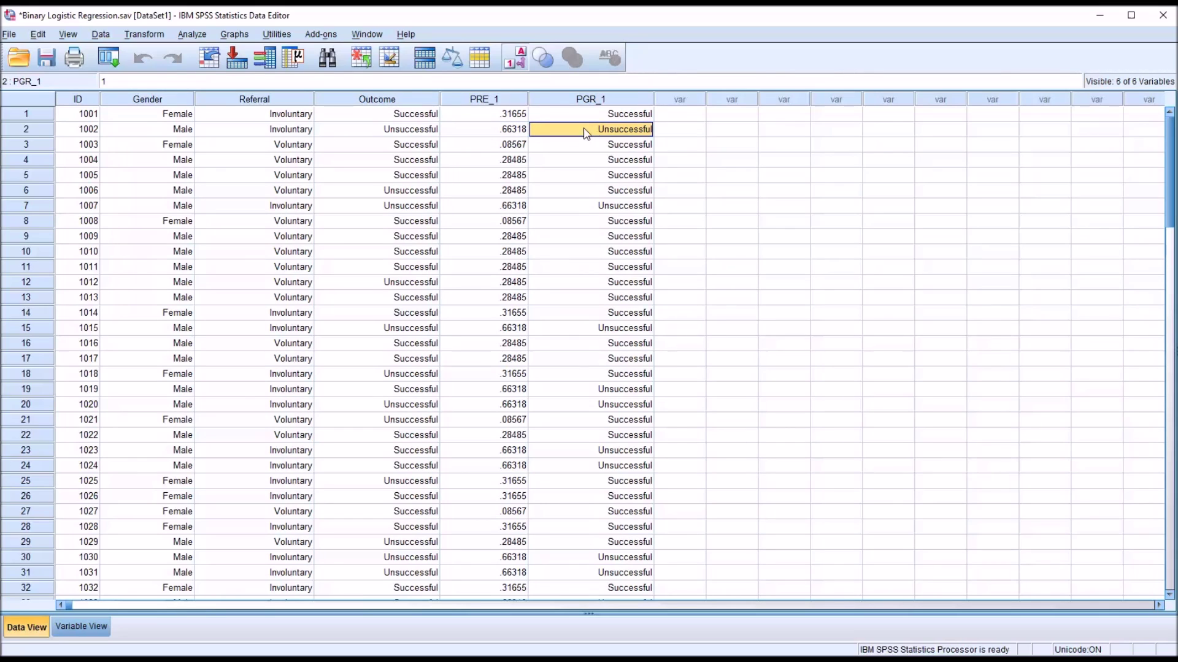
pyautogui.click(164, 149)
pyautogui.click(234, 147)
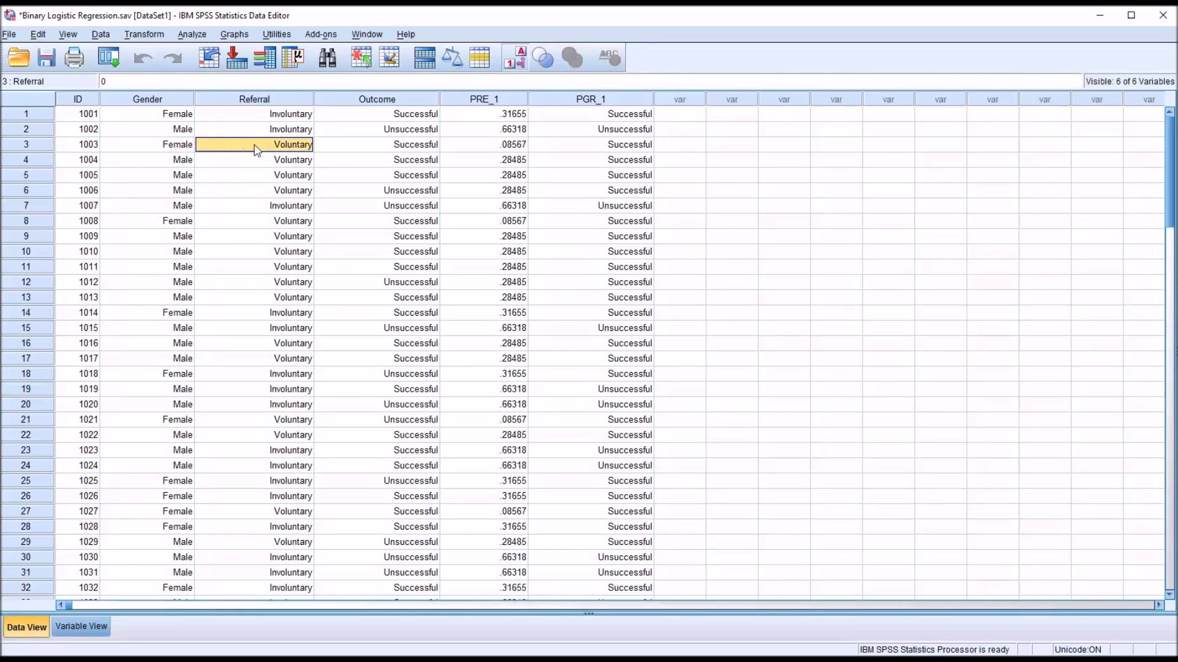
pyautogui.click(499, 148)
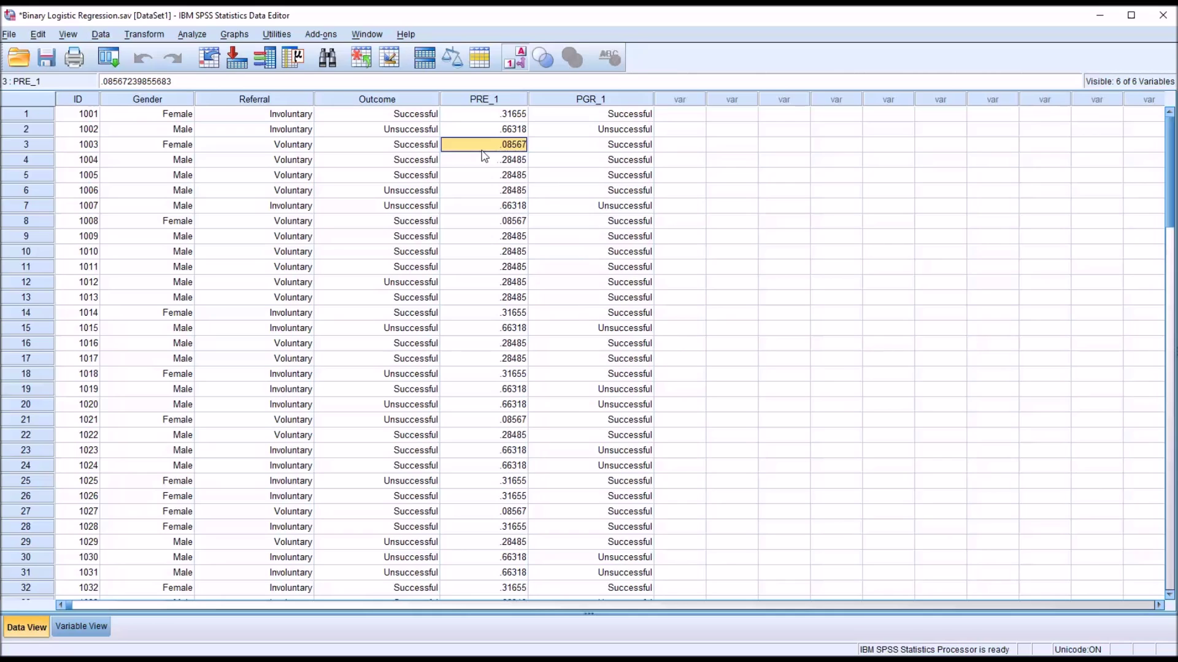
pyautogui.click(576, 145)
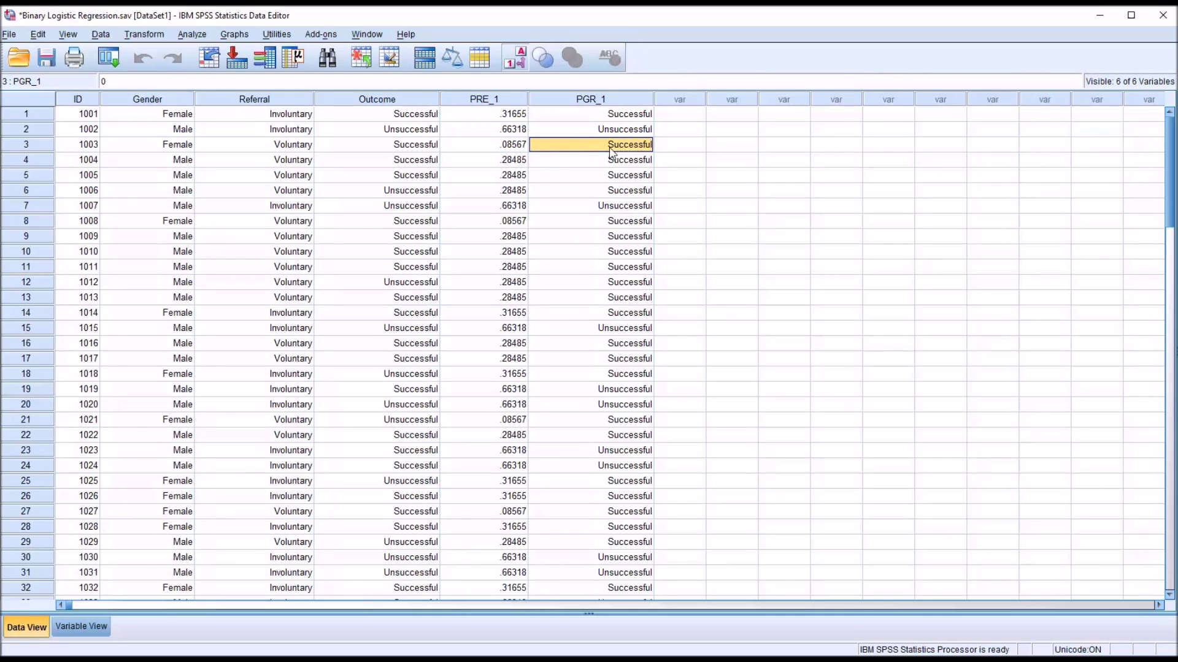
pyautogui.click(173, 161)
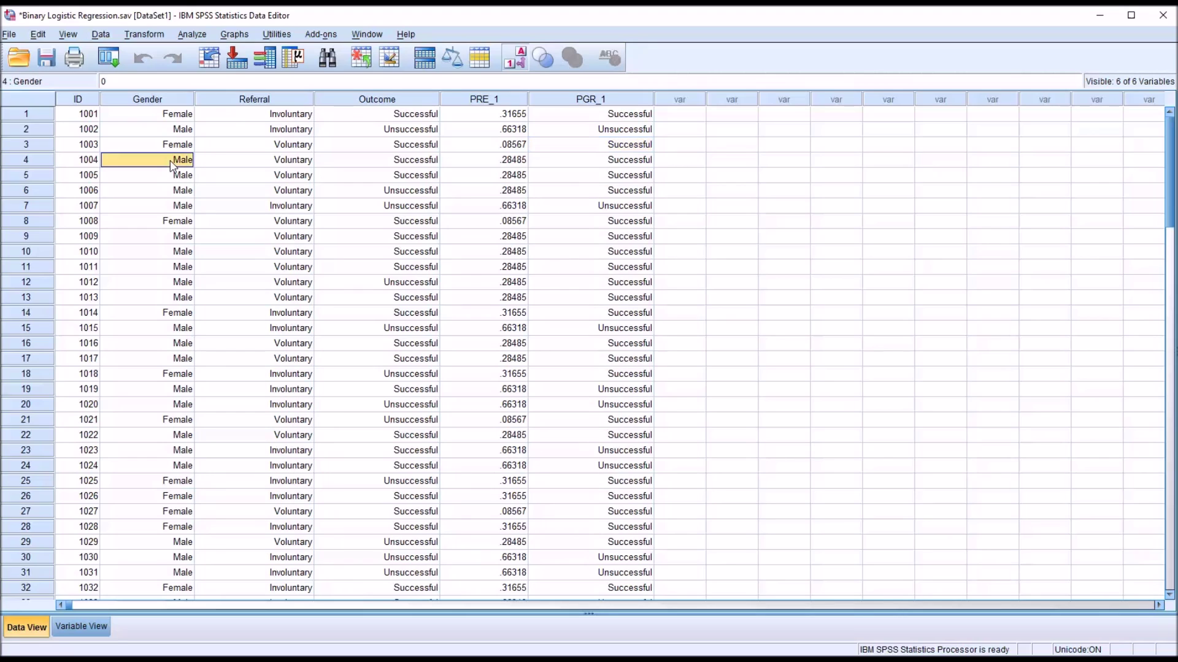
pyautogui.click(227, 166)
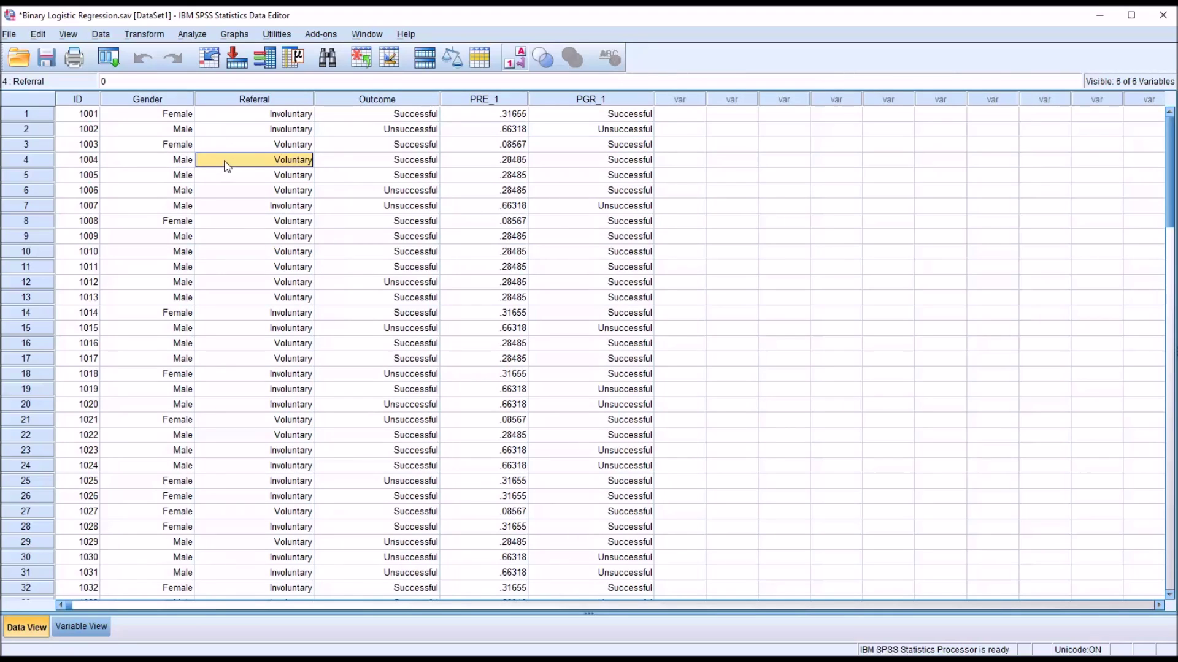
pyautogui.click(486, 163)
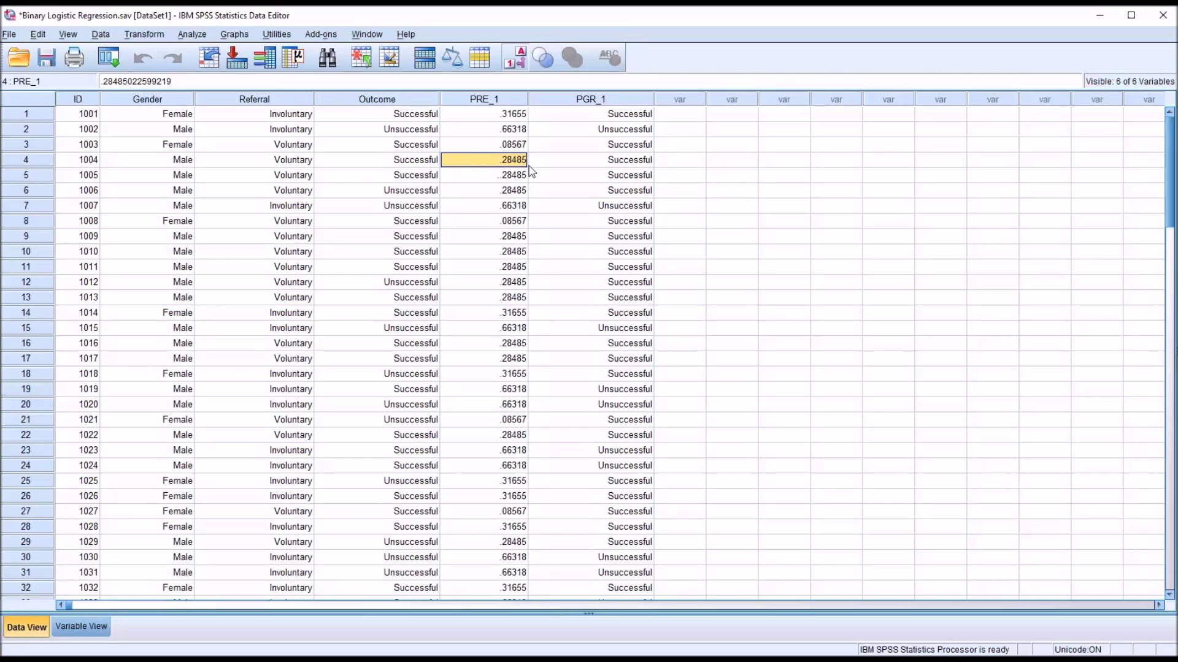
pyautogui.click(593, 164)
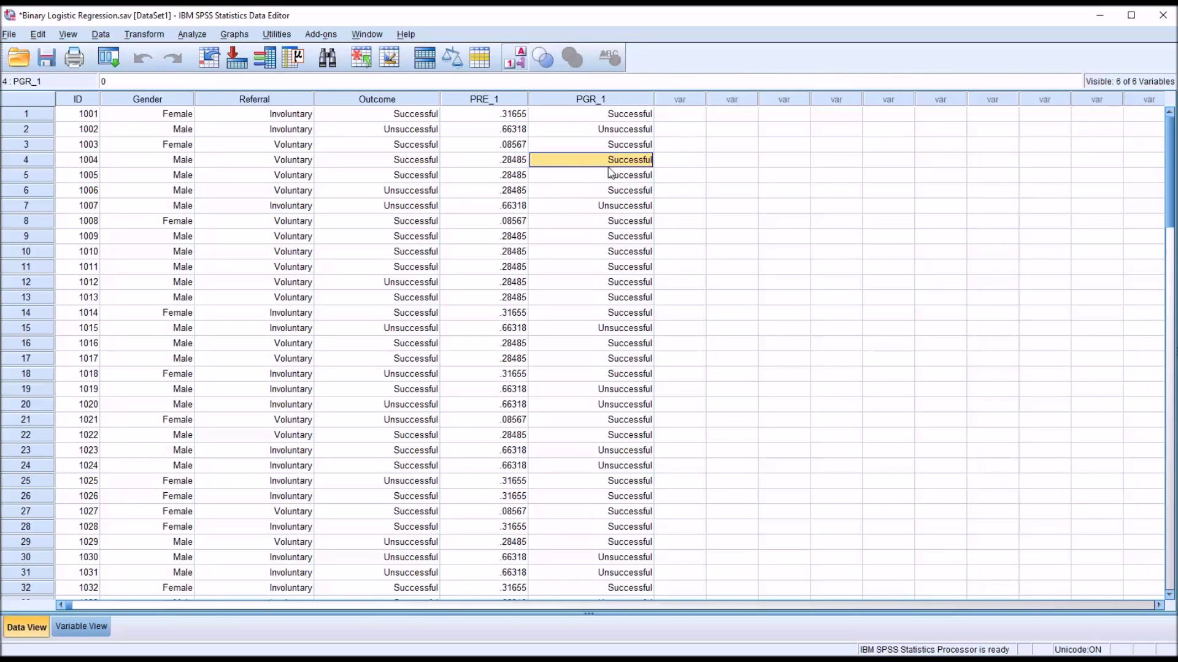